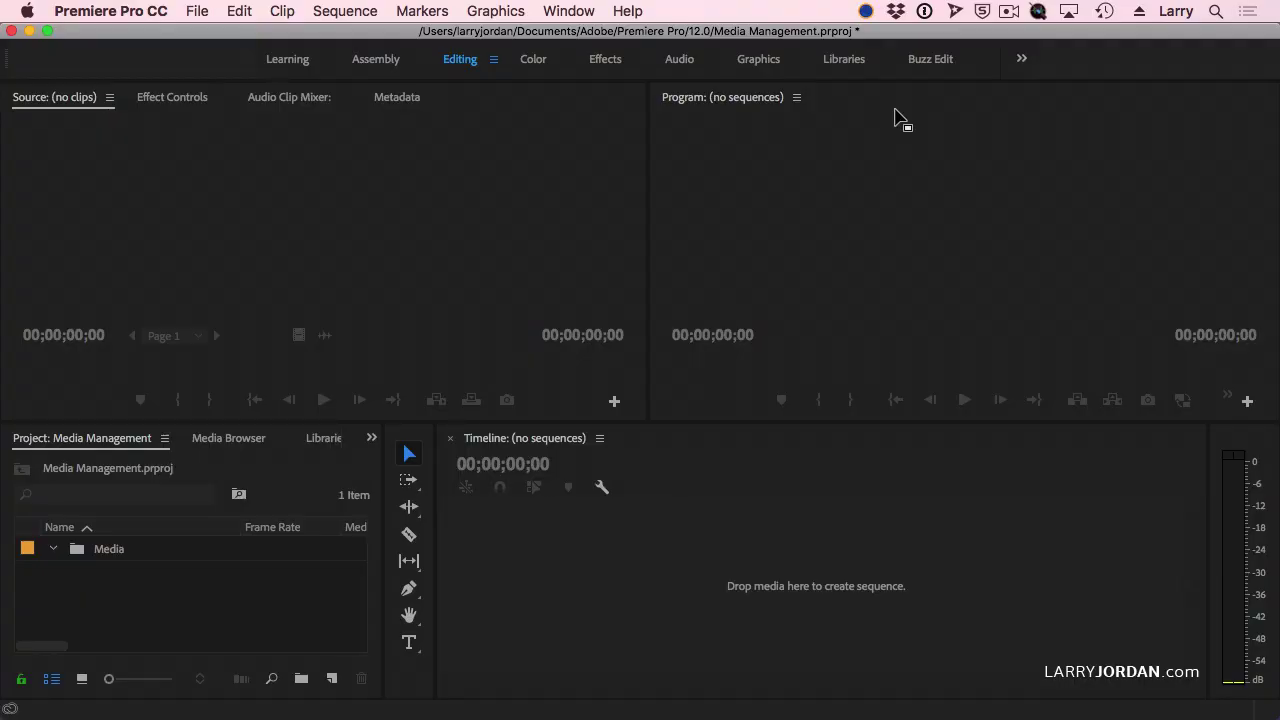
# Step: Maximize the Media Browser and show the Training Media favorite folder's subfolders
pyautogui.click(197, 439)
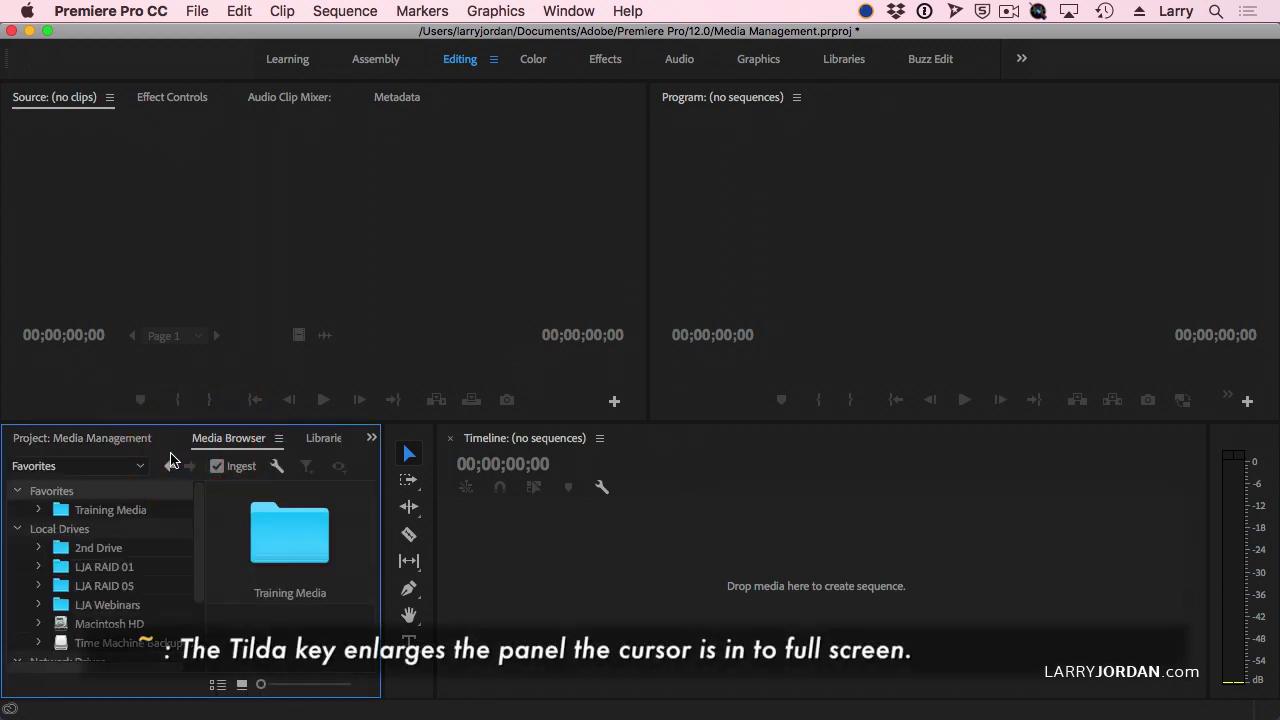
pyautogui.press('`')
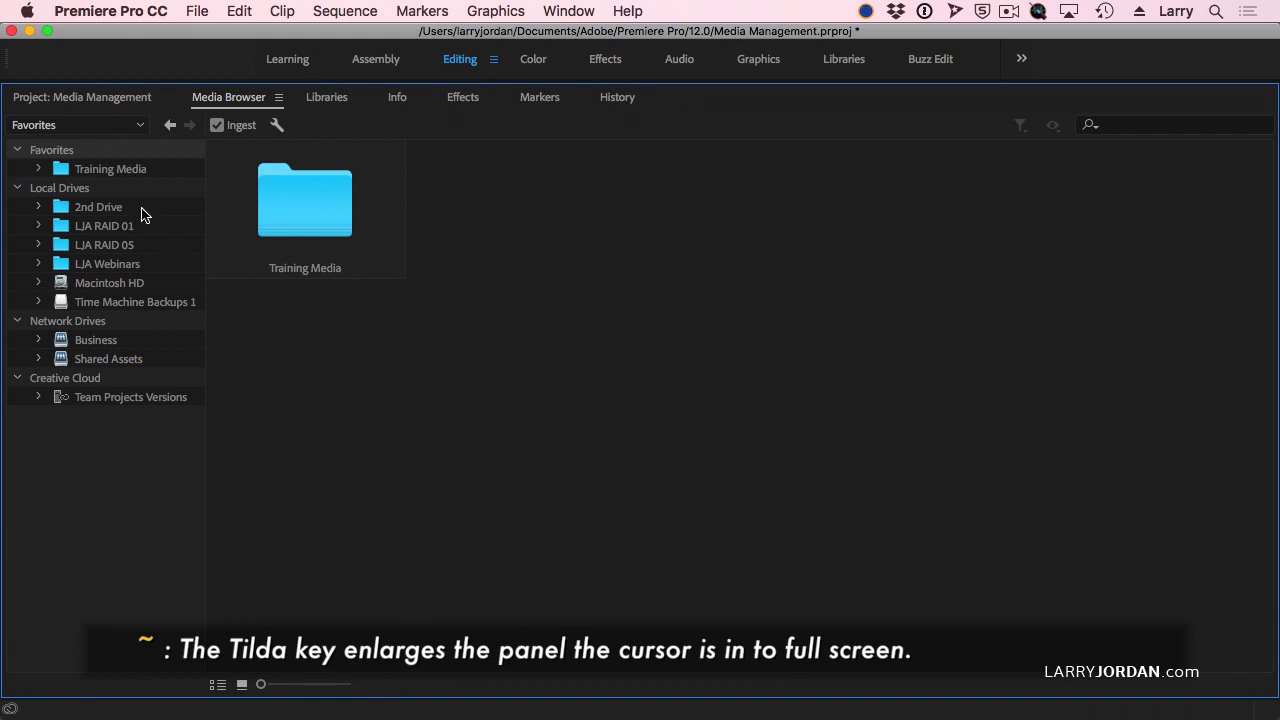
pyautogui.click(104, 169)
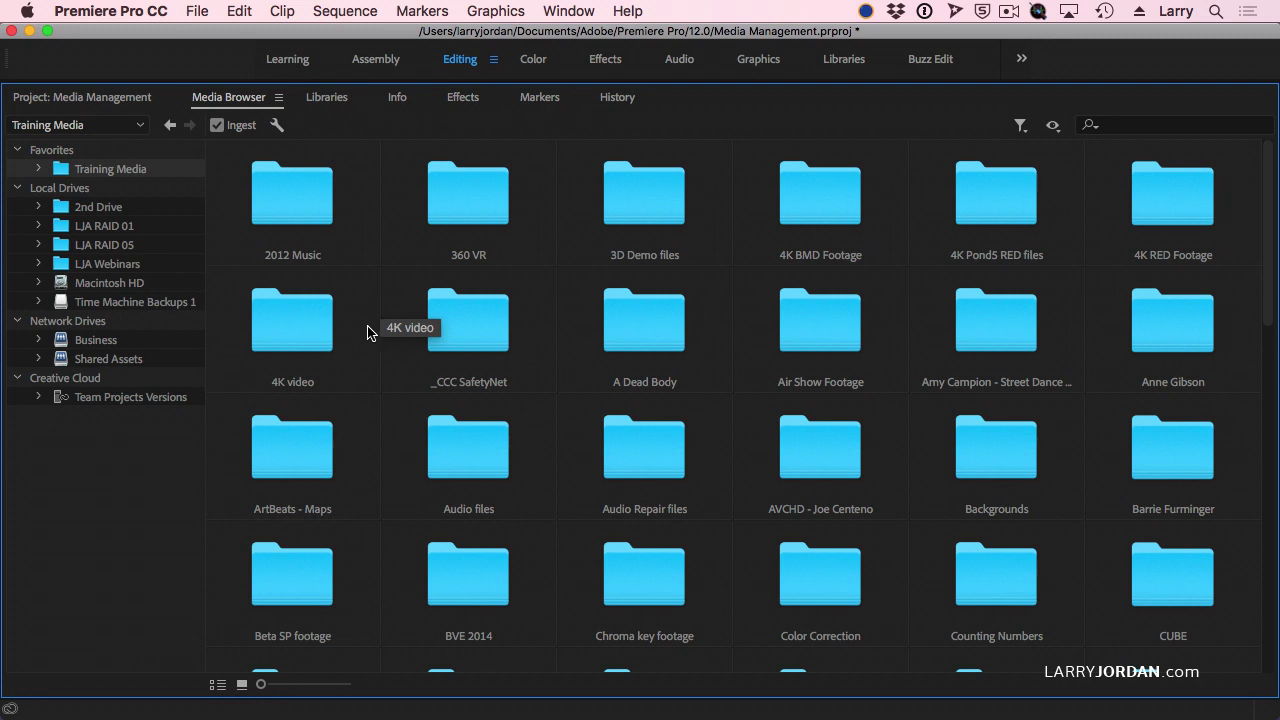
pyautogui.click(193, 8)
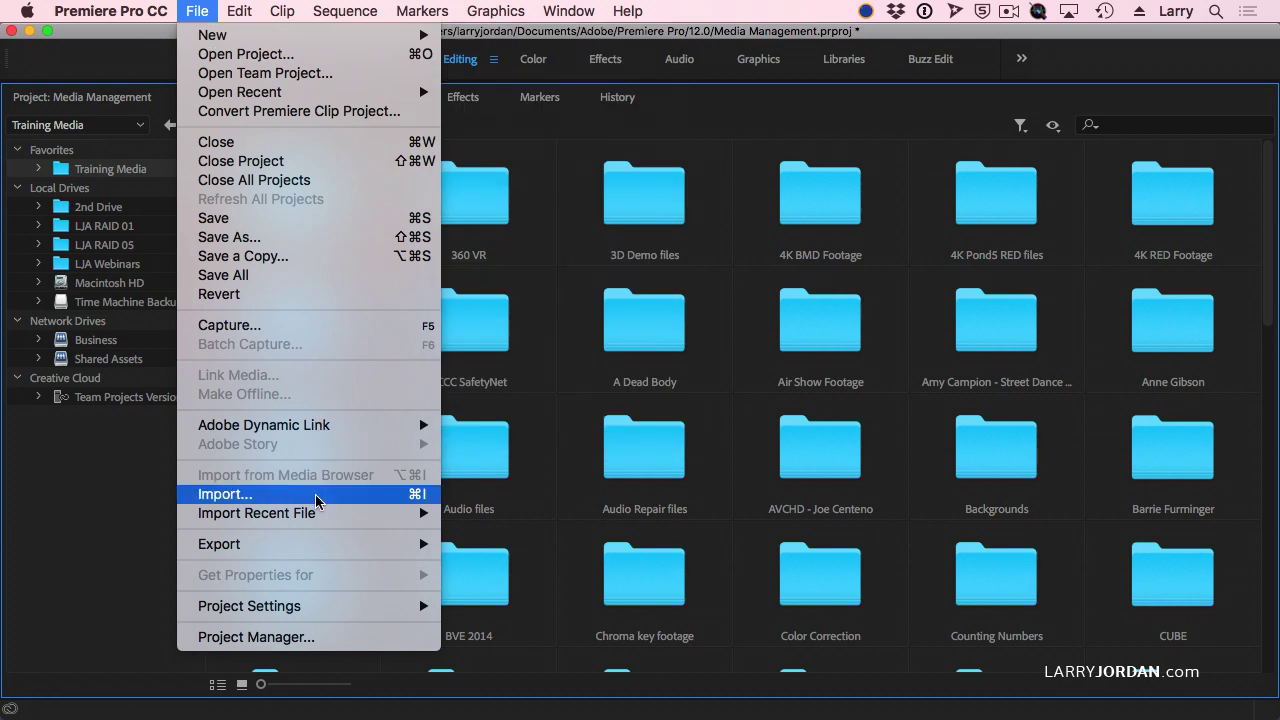
pyautogui.click(590, 404)
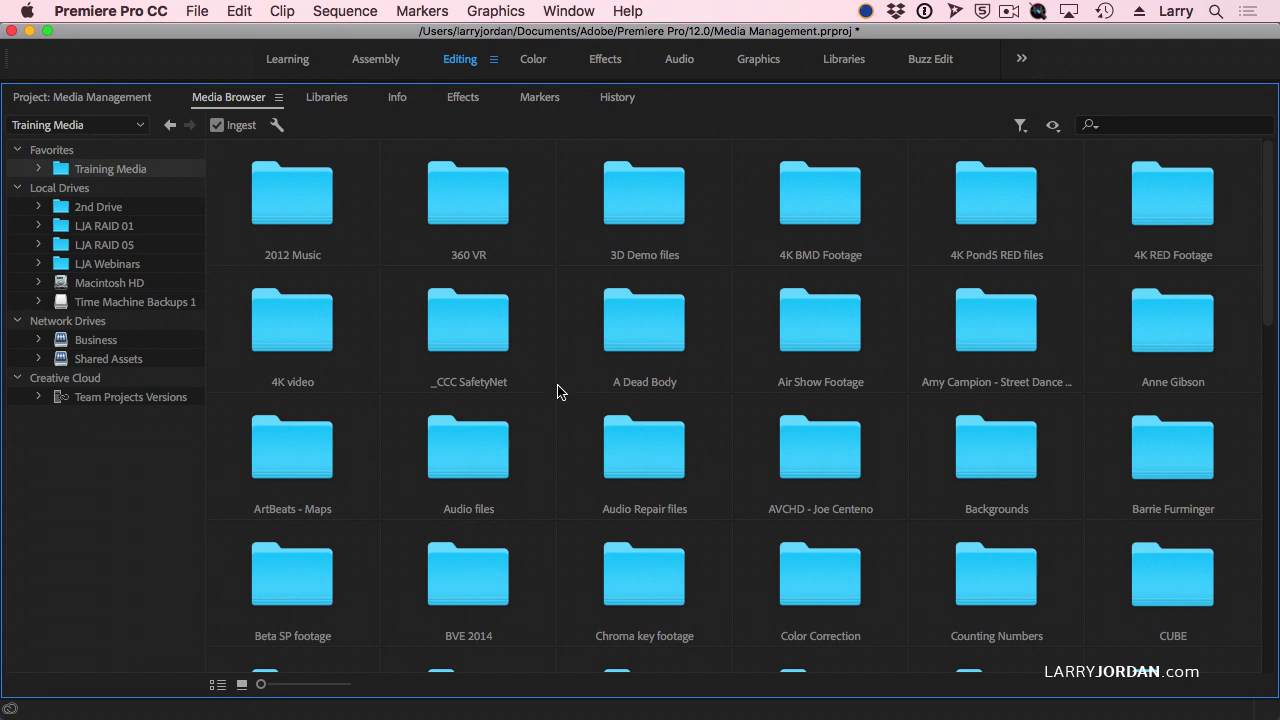
pyautogui.scroll(-5, 572, 403)
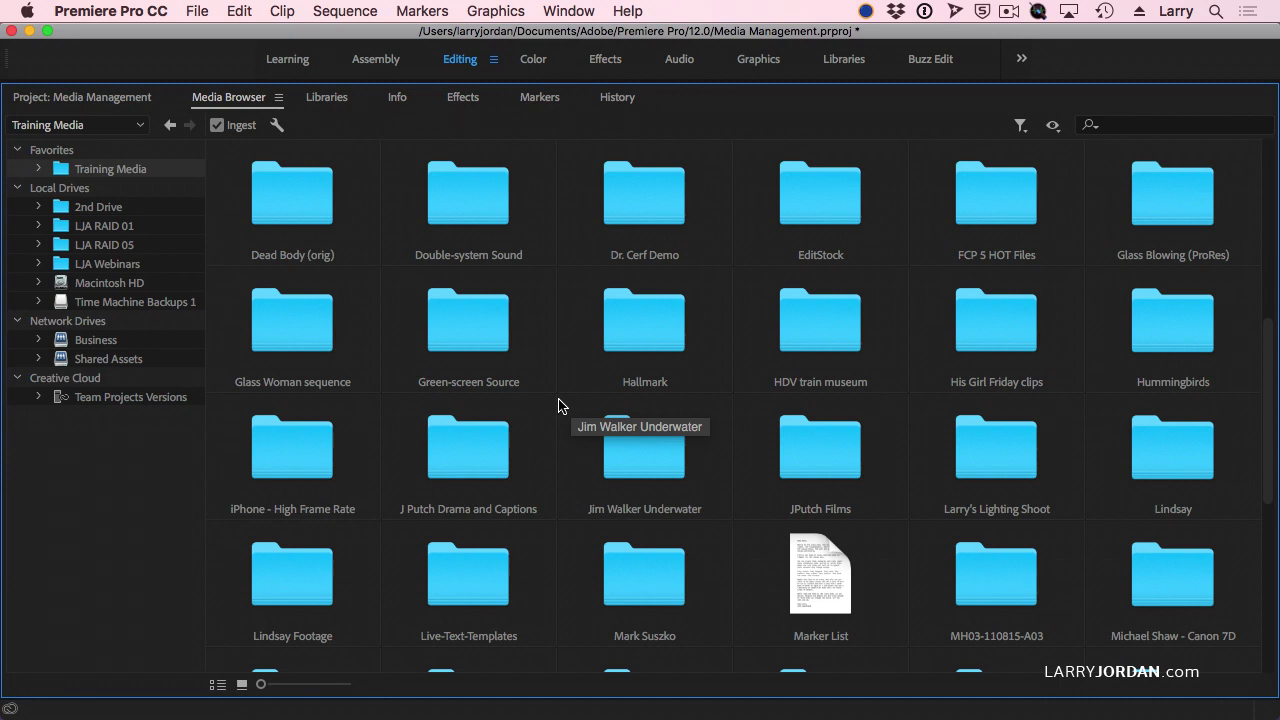
pyautogui.doubleClick(660, 447)
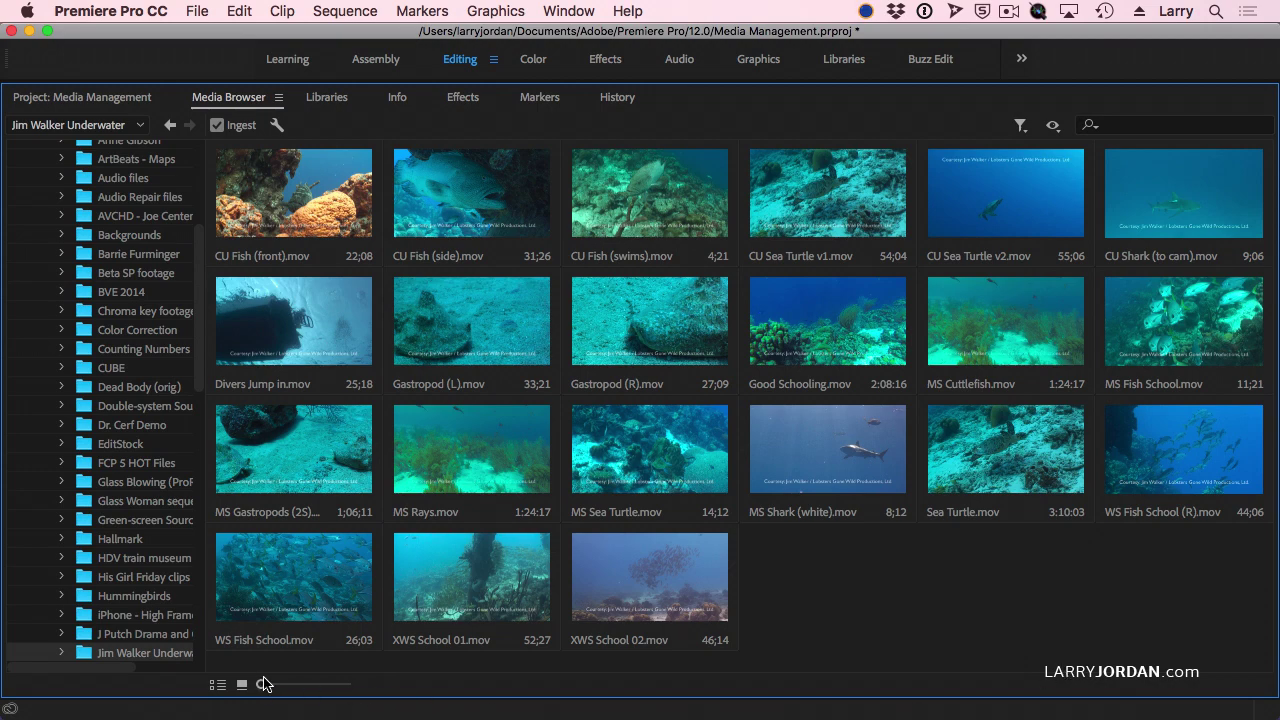
pyautogui.moveTo(267, 686)
pyautogui.mouseDown()
pyautogui.moveTo(330, 686)
pyautogui.moveTo(259, 686)
pyautogui.mouseUp()
pyautogui.click(218, 685)
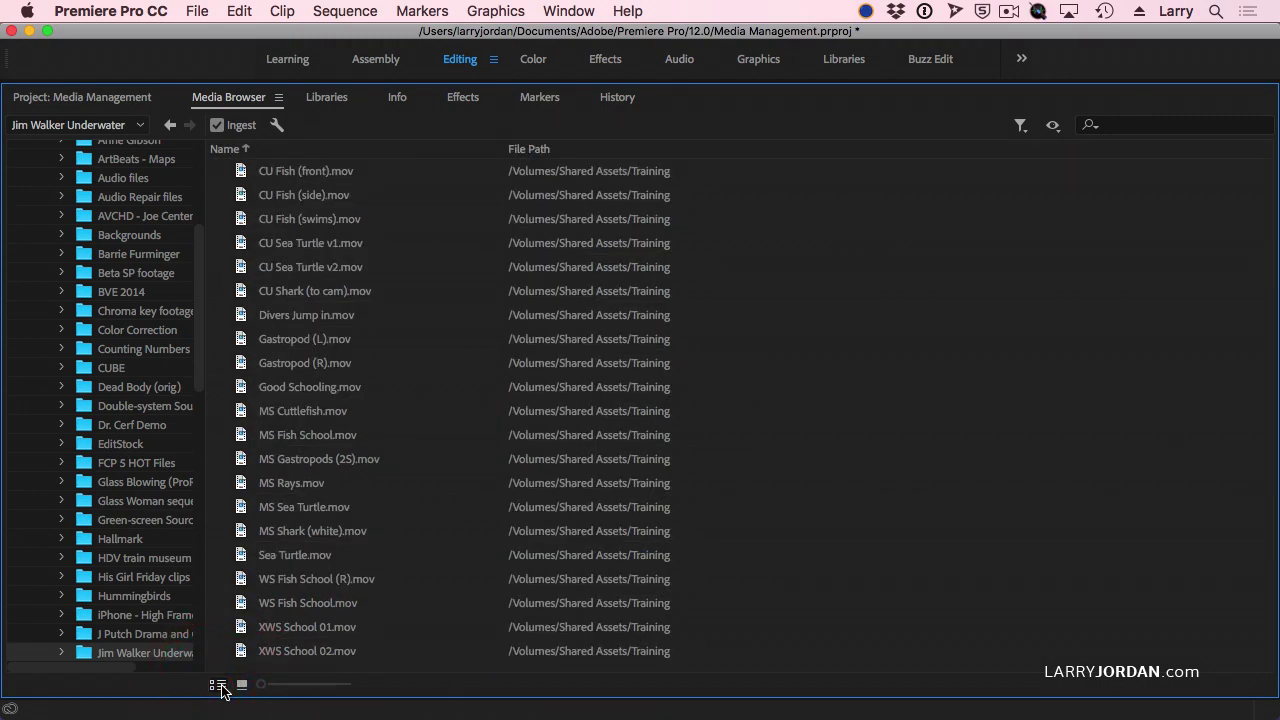
pyautogui.click(242, 686)
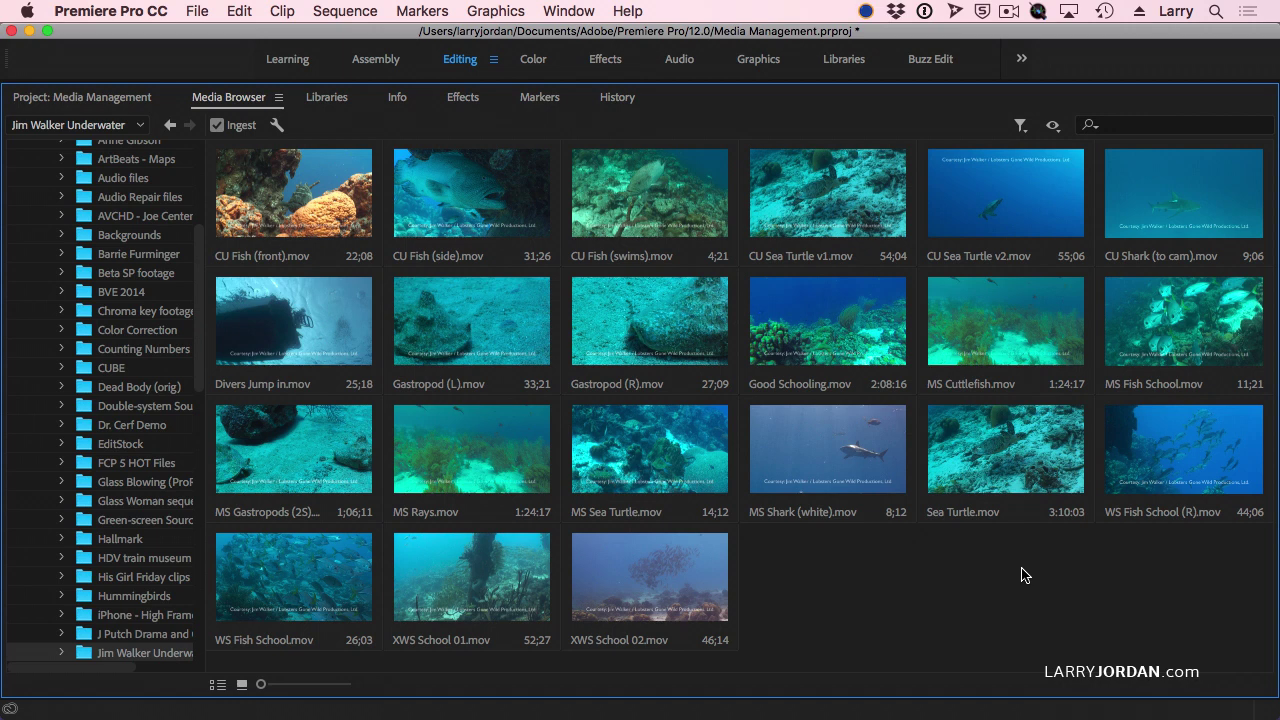
pyautogui.rightClick(331, 214)
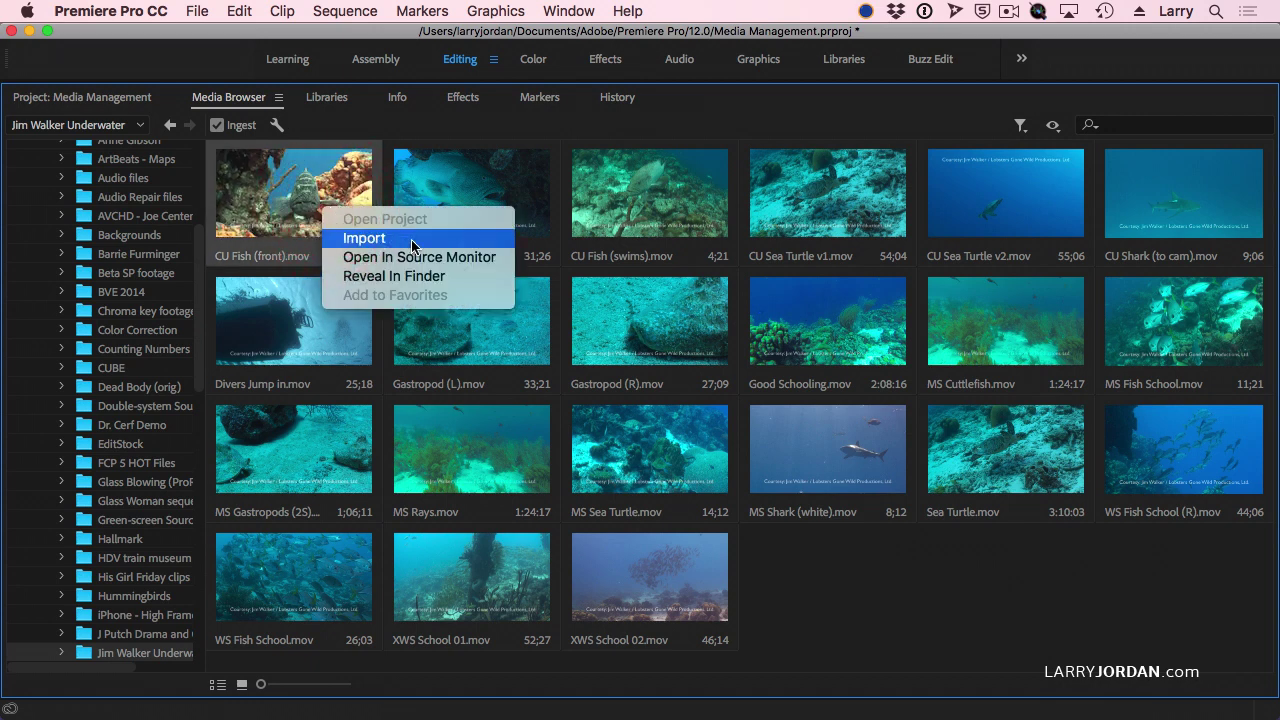
pyautogui.click(962, 572)
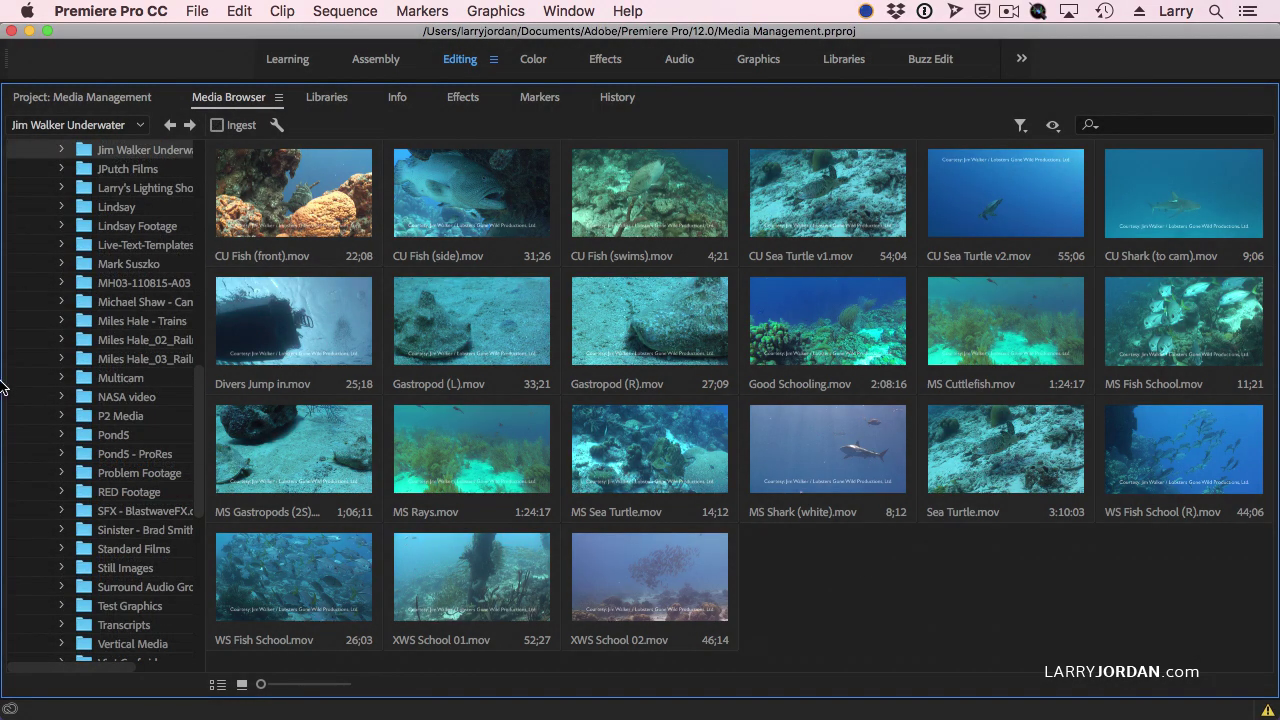
# Step: Collapse Training Media and browse to the Premiere Projects folder on 2nd Drive
pyautogui.scroll(15, 64, 363)
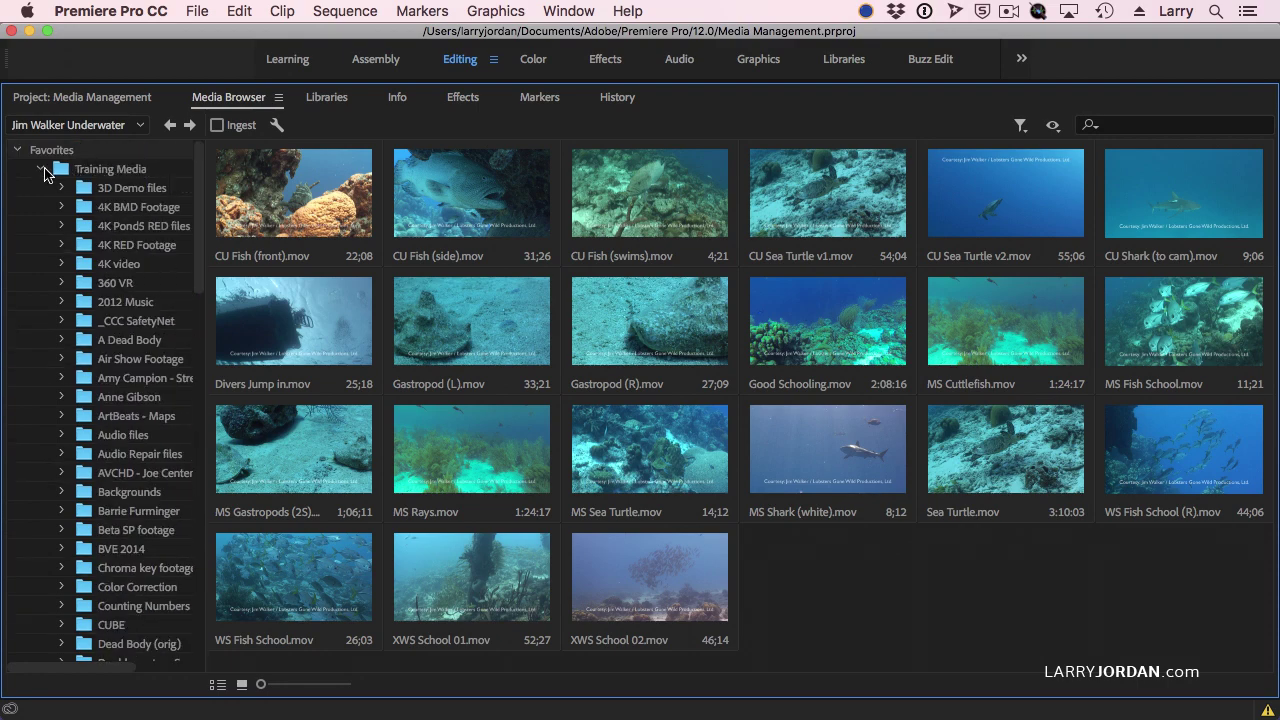
pyautogui.click(42, 170)
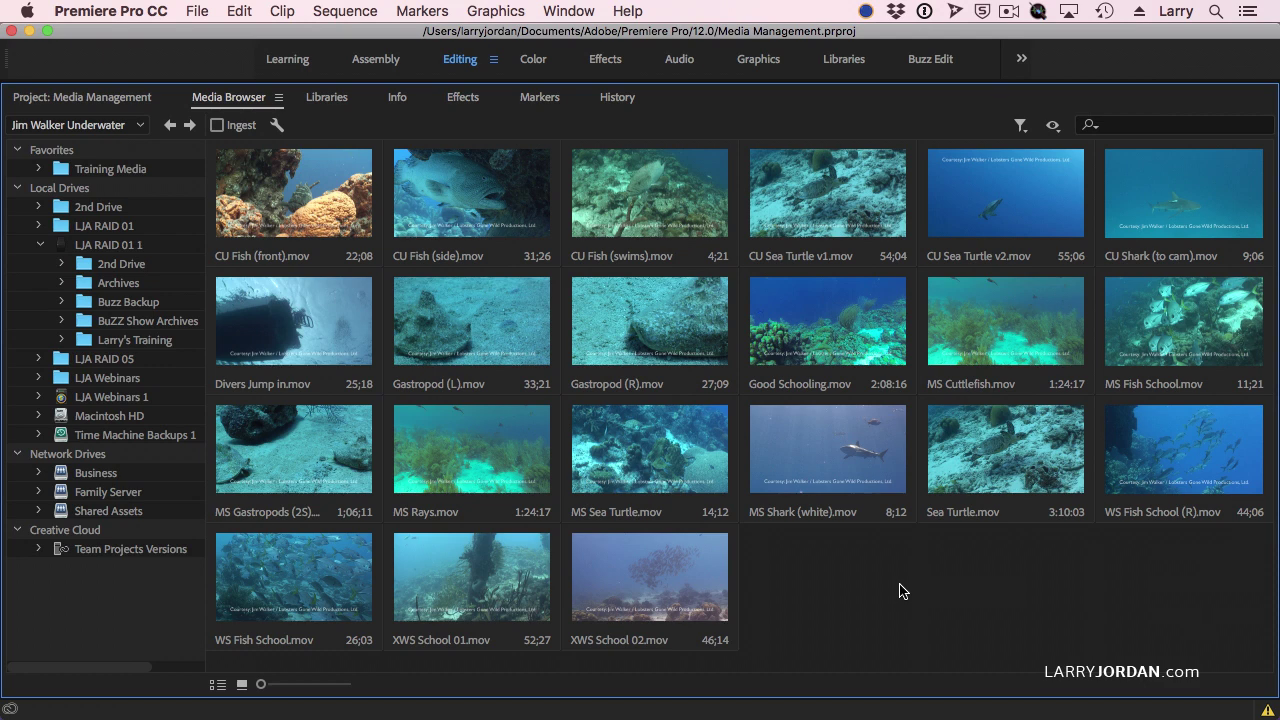
pyautogui.click(91, 268)
pyautogui.scroll(-5, 703, 408)
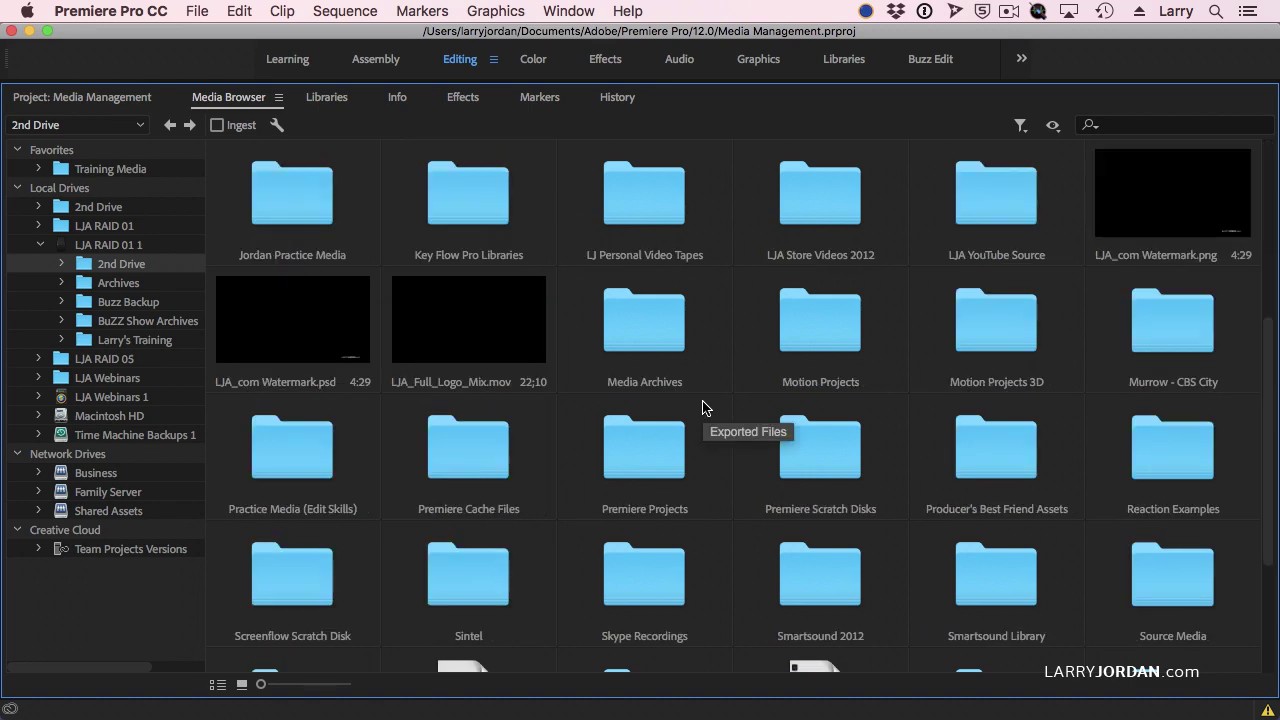
pyautogui.scroll(-2, 703, 408)
pyautogui.scroll(2, 703, 408)
pyautogui.doubleClick(629, 473)
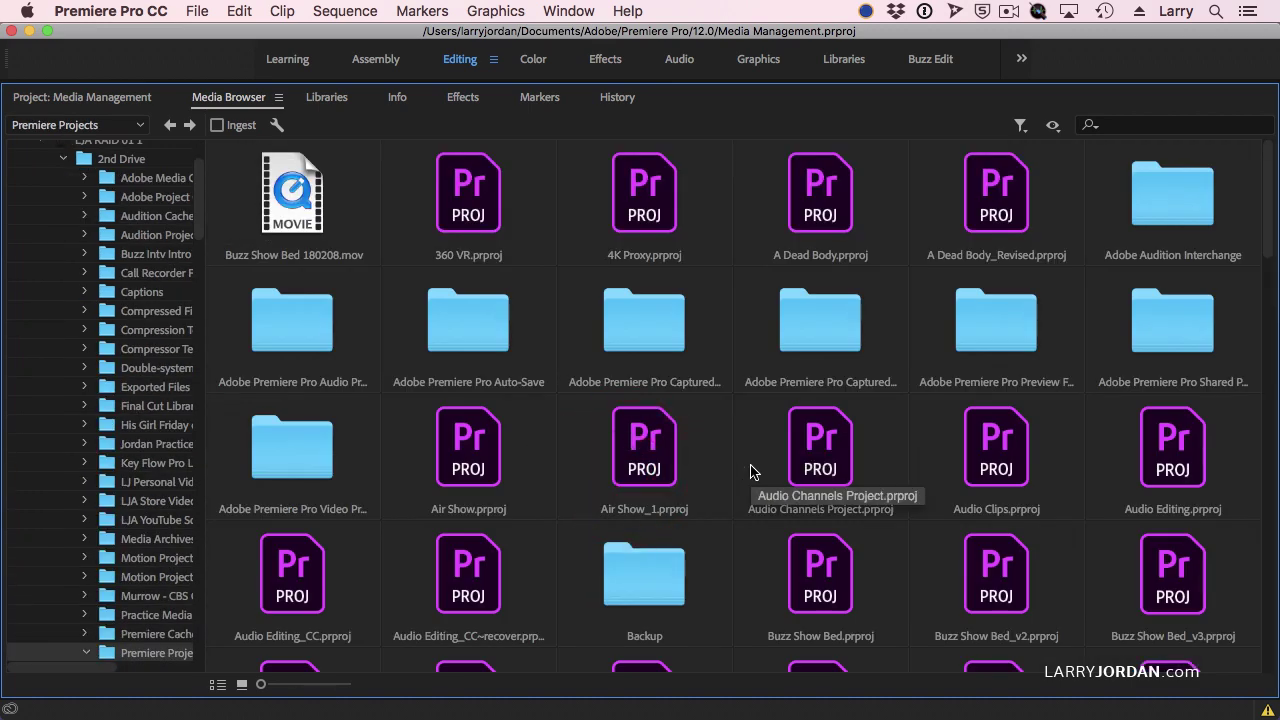
# Step: Browse the bins inside the Color Correction.prproj project
pyautogui.scroll(-6, 753, 472)
pyautogui.scroll(2, 753, 472)
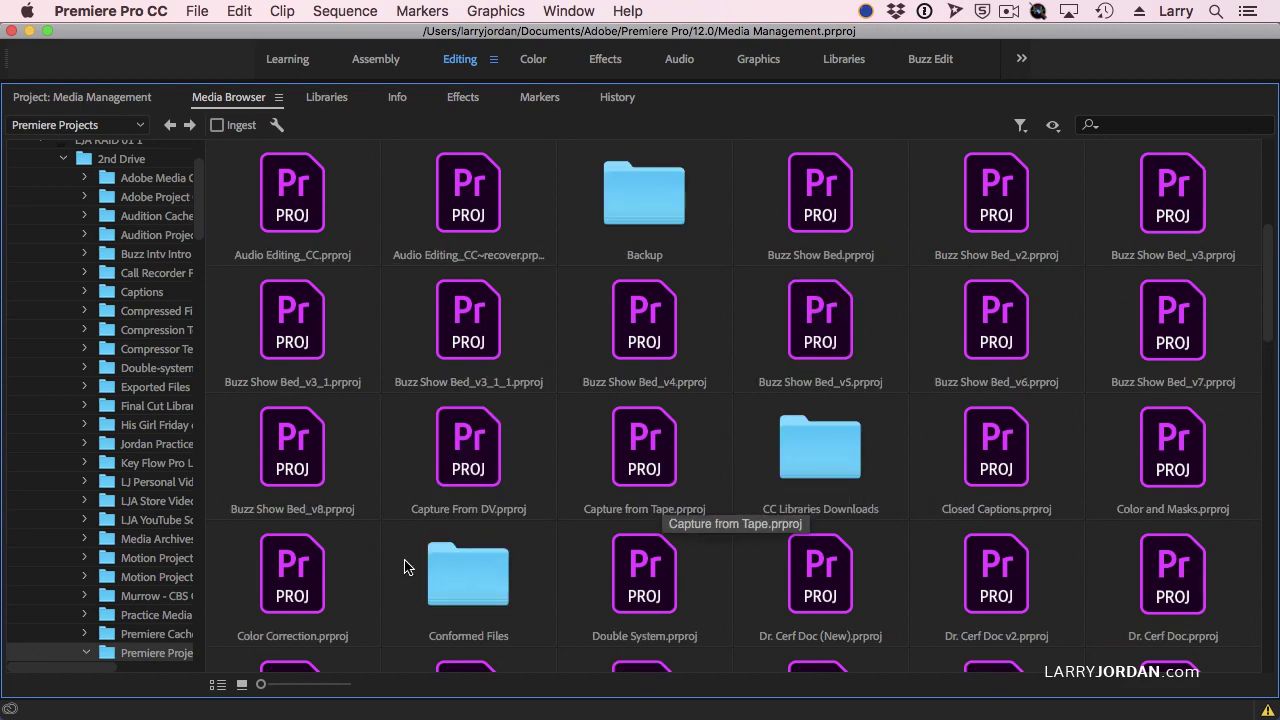
pyautogui.doubleClick(291, 580)
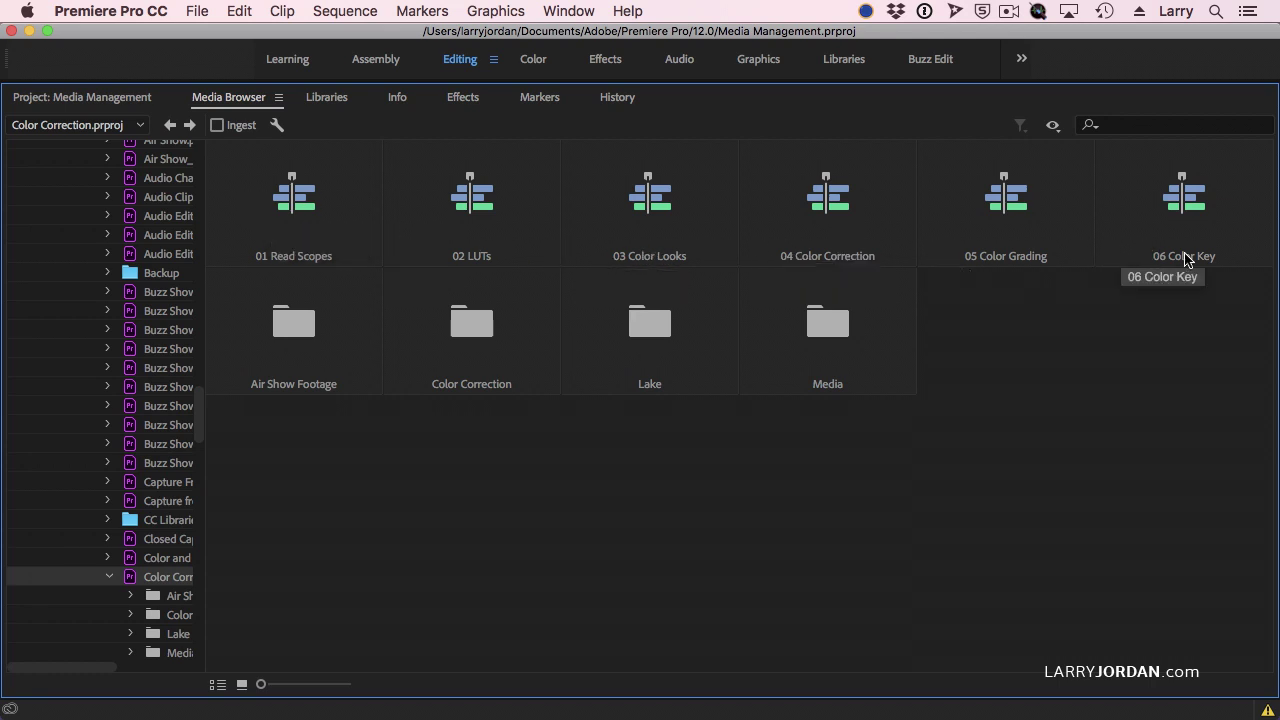
pyautogui.doubleClick(471, 338)
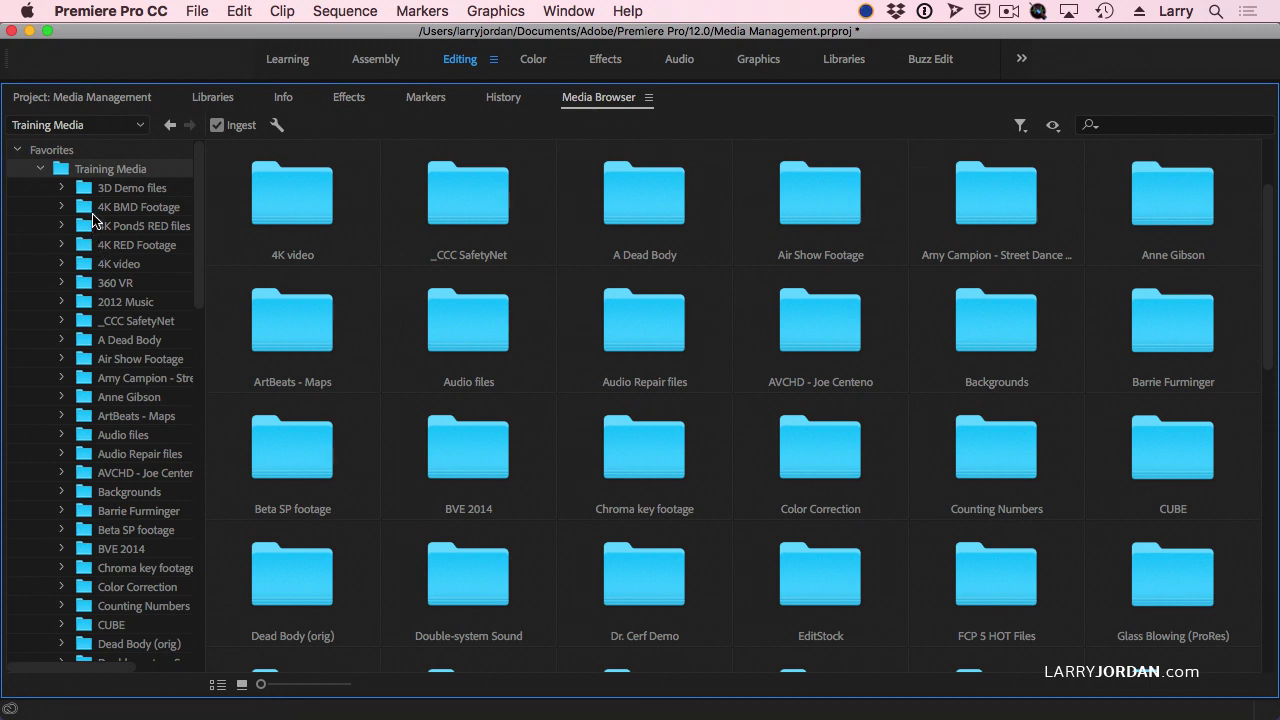
# Step: Open 4K BMD Footage and select Beach Jetty, City Train Station and Shrine Close Up City View
pyautogui.click(93, 212)
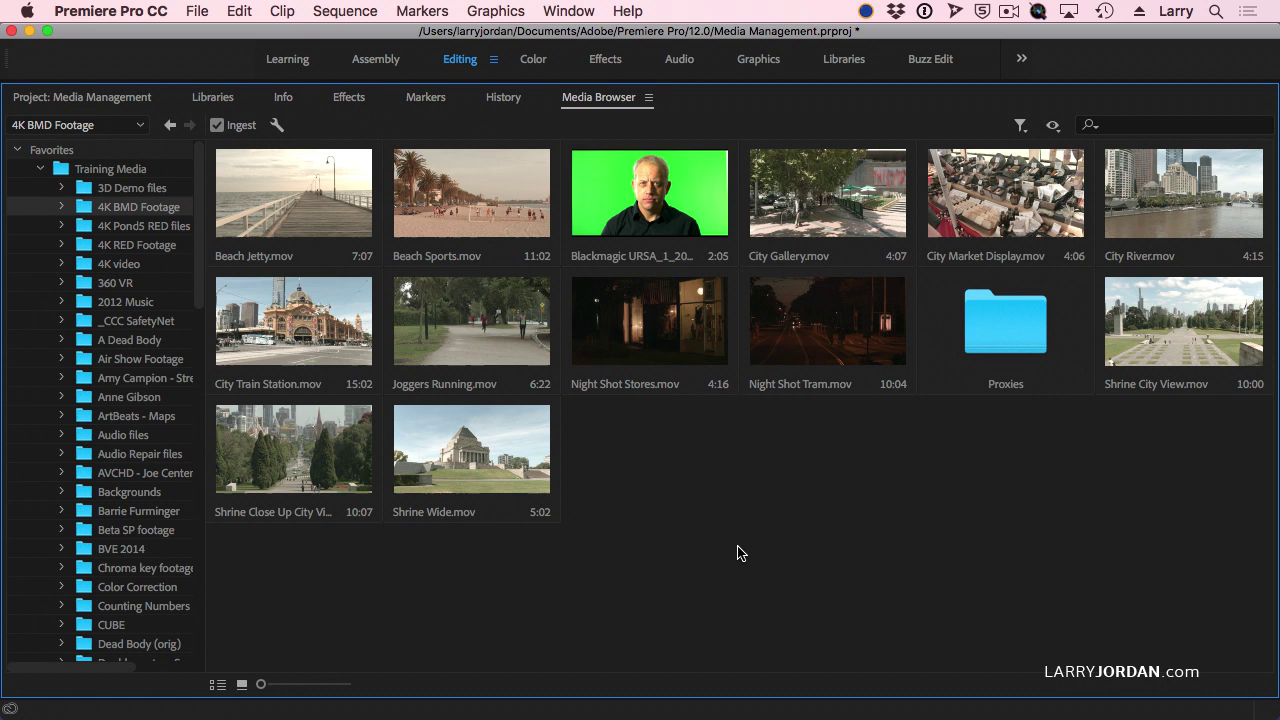
pyautogui.click(308, 220)
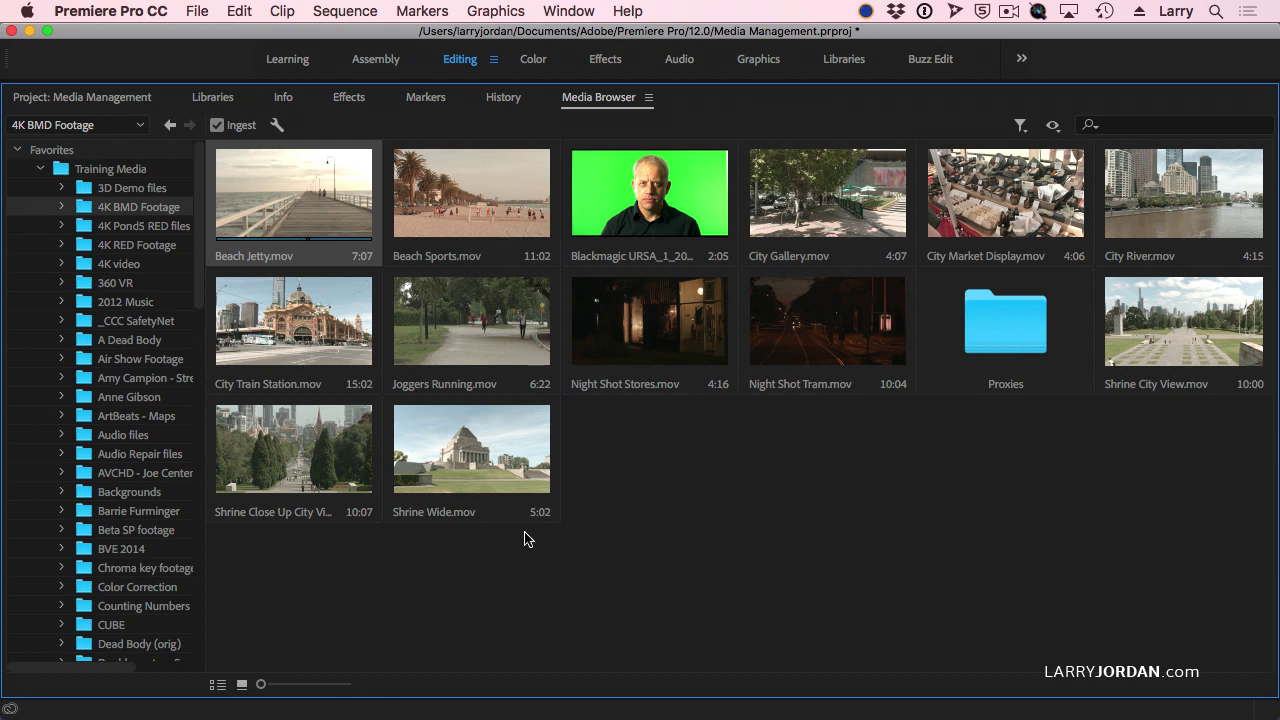
pyautogui.click(298, 575)
pyautogui.moveTo(294, 501); pyautogui.dragTo(228, 215)
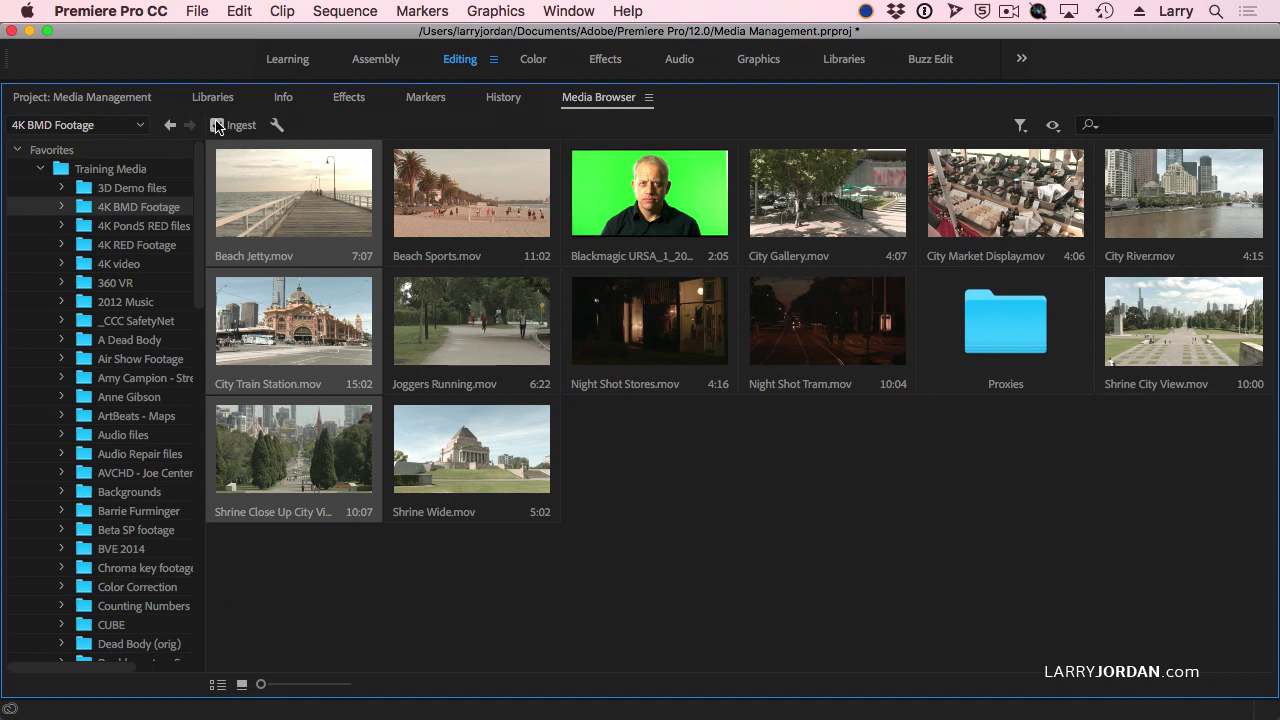
# Step: Set ingest to create 1280x720 Apple ProRes 422 proxies and import the three selected clips
pyautogui.click(276, 128)
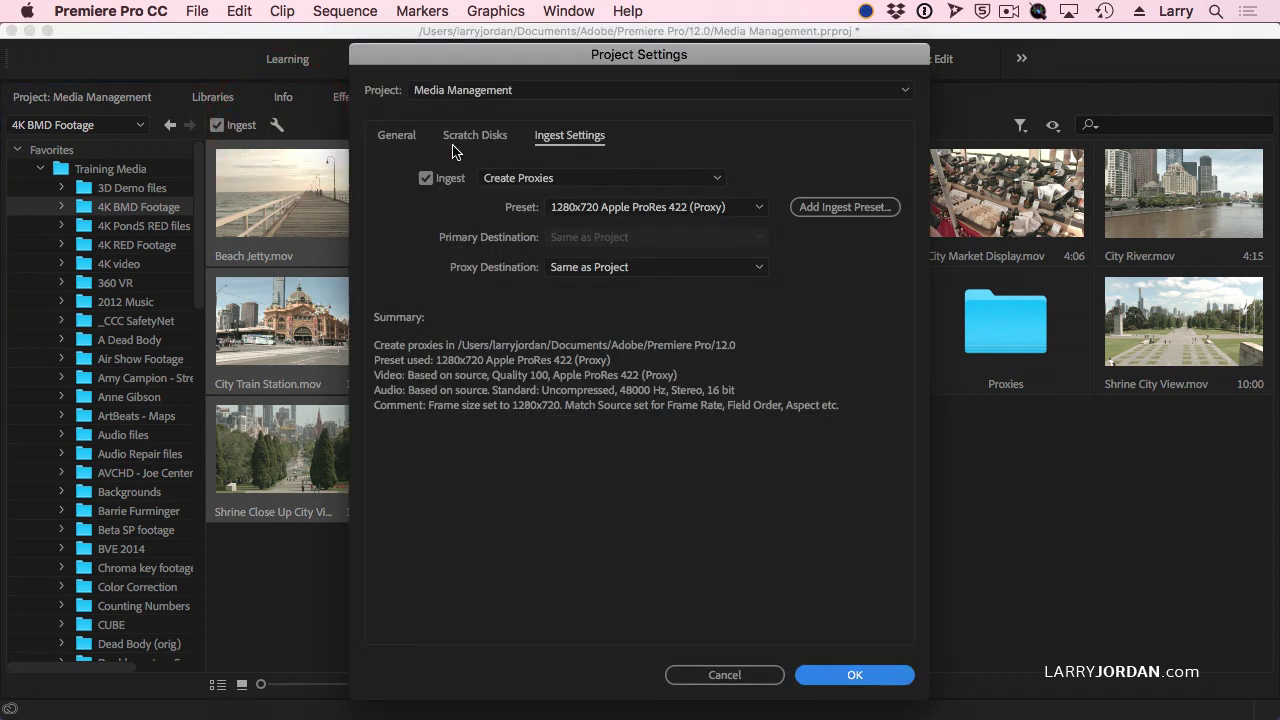
pyautogui.click(594, 181)
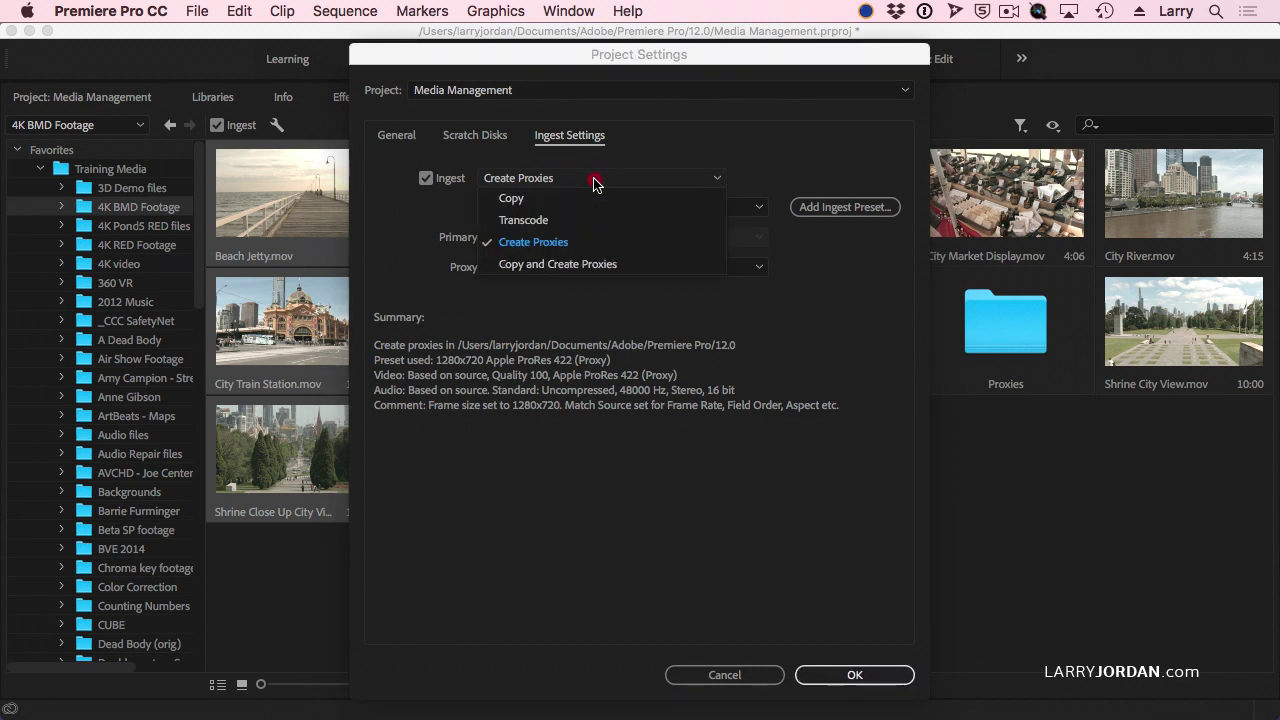
pyautogui.click(577, 243)
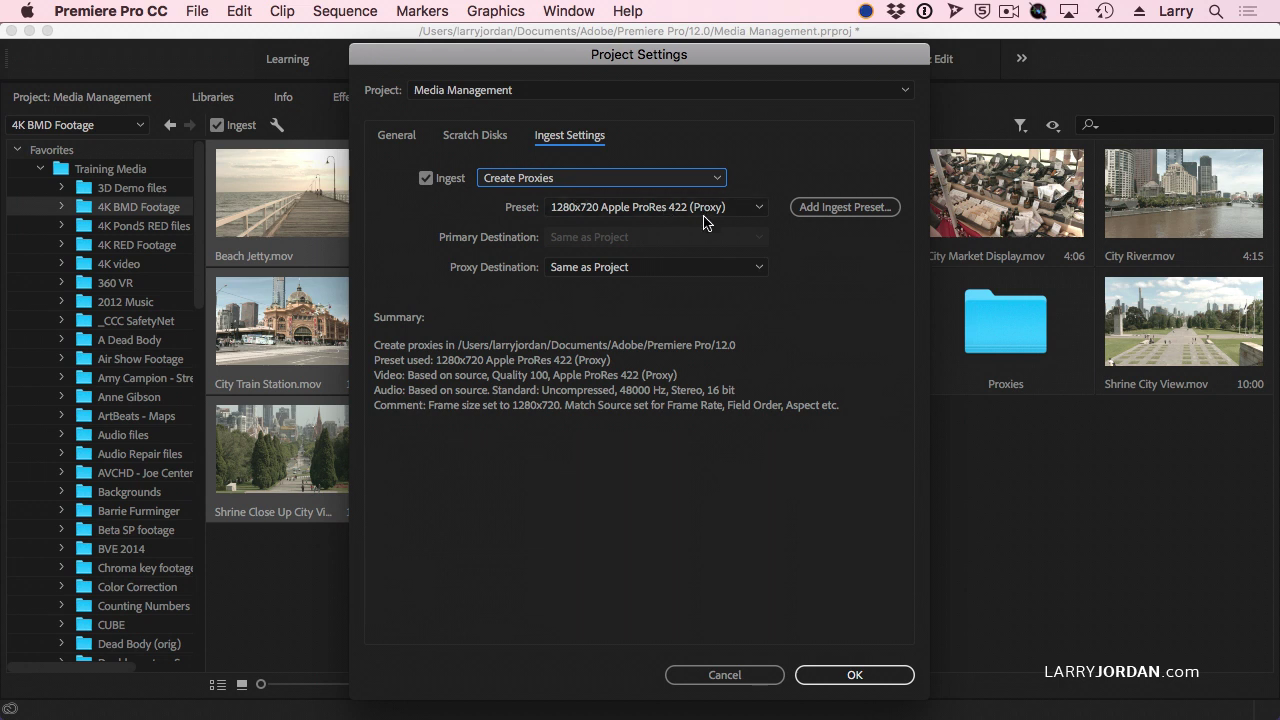
pyautogui.click(742, 208)
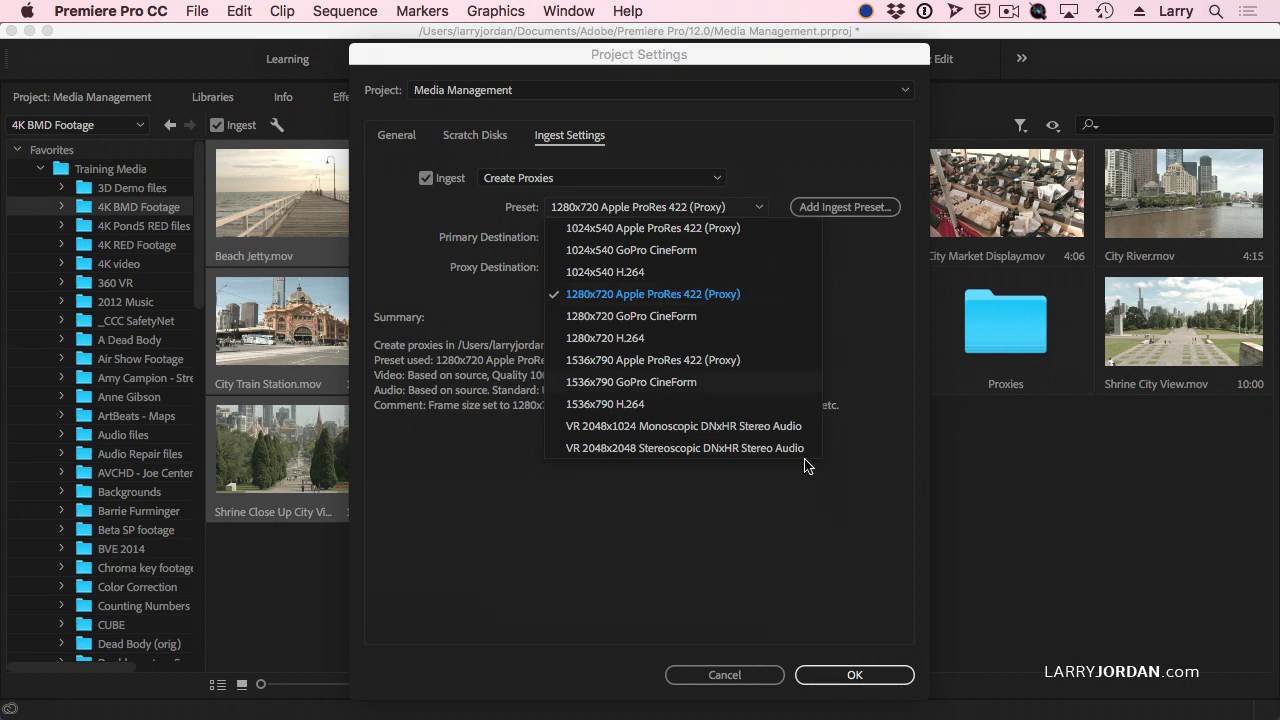
pyautogui.click(865, 678)
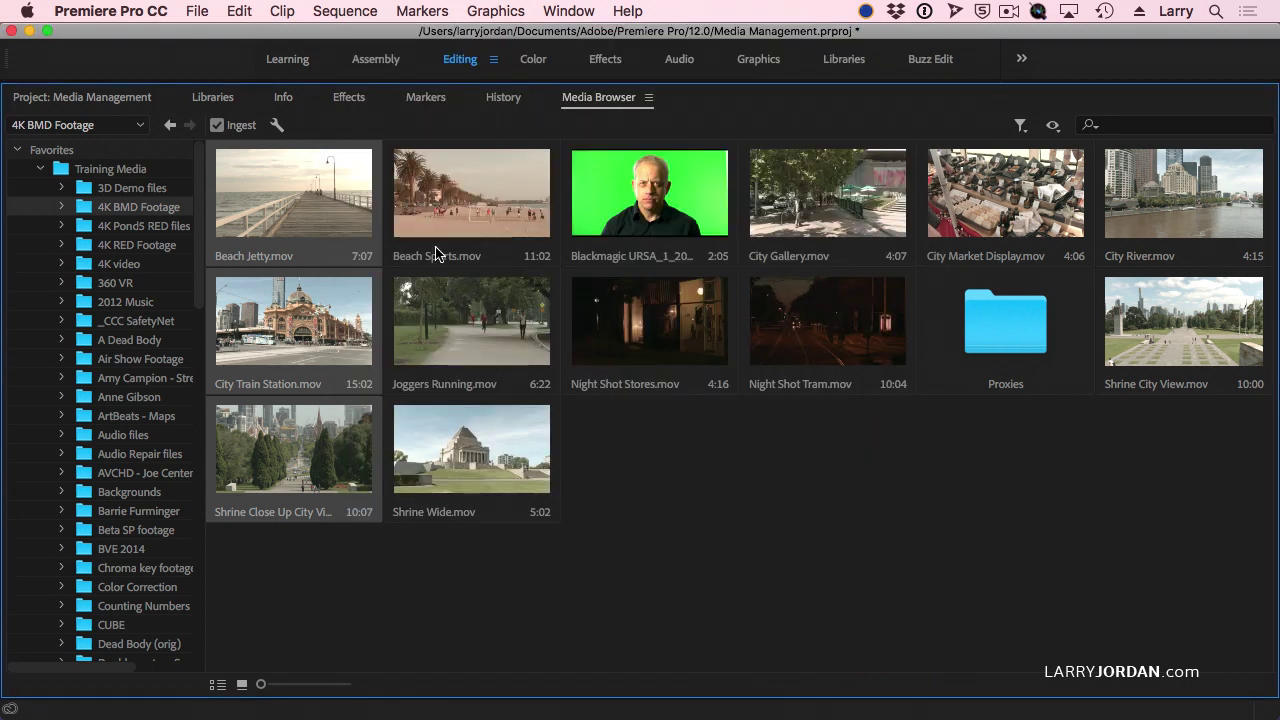
pyautogui.click(345, 204)
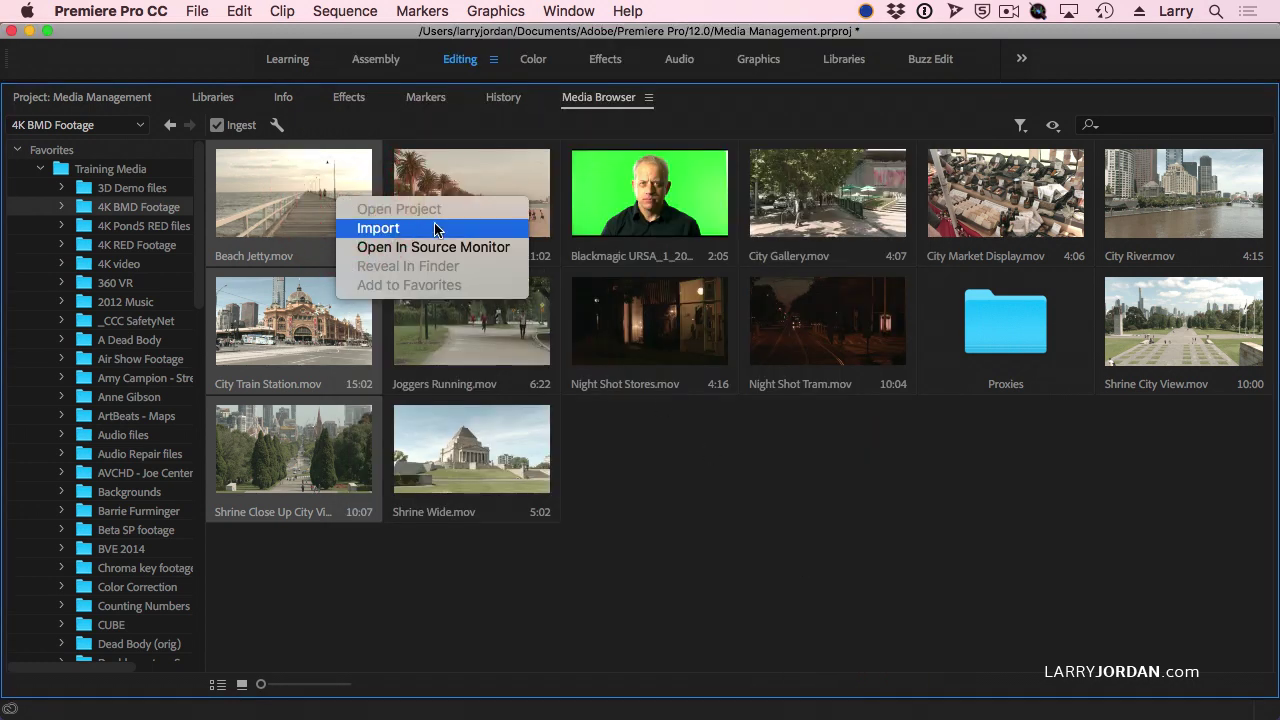
pyautogui.click(430, 229)
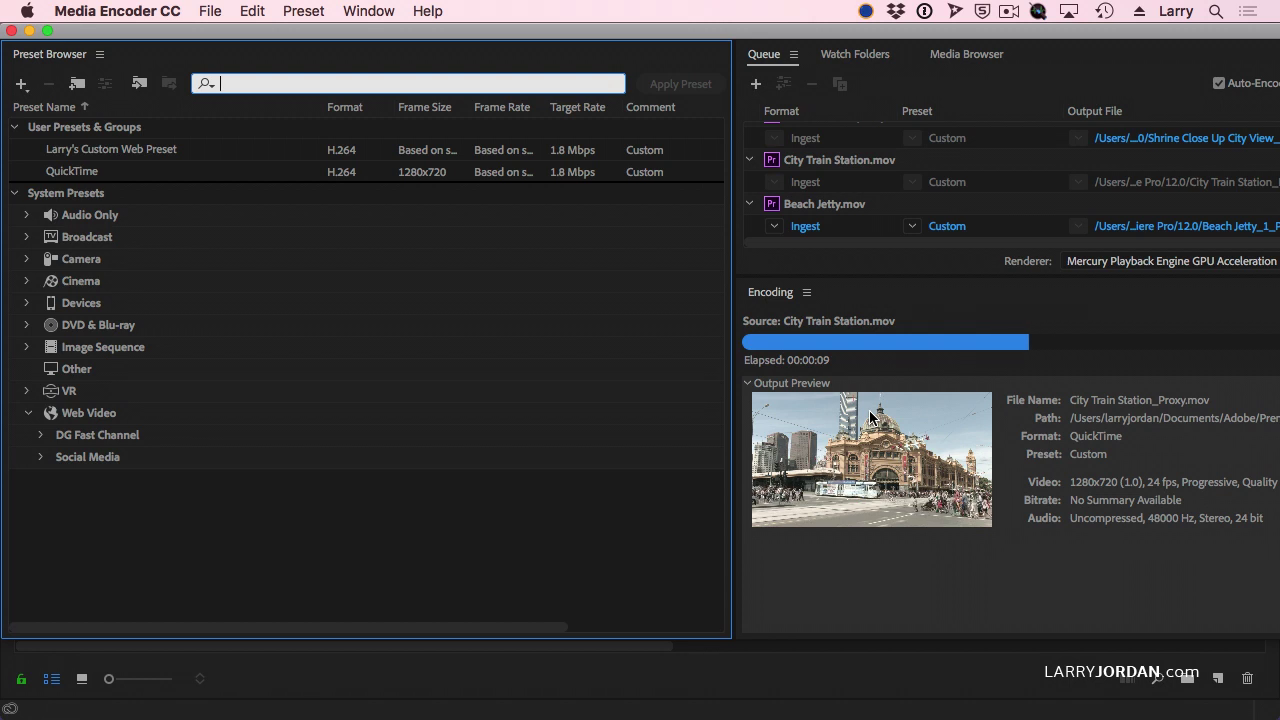
# Step: Create a Beach Jetty sequence from Beach Jetty.mov and scrub it to 00:00:02:13
pyautogui.press('super+Tab')
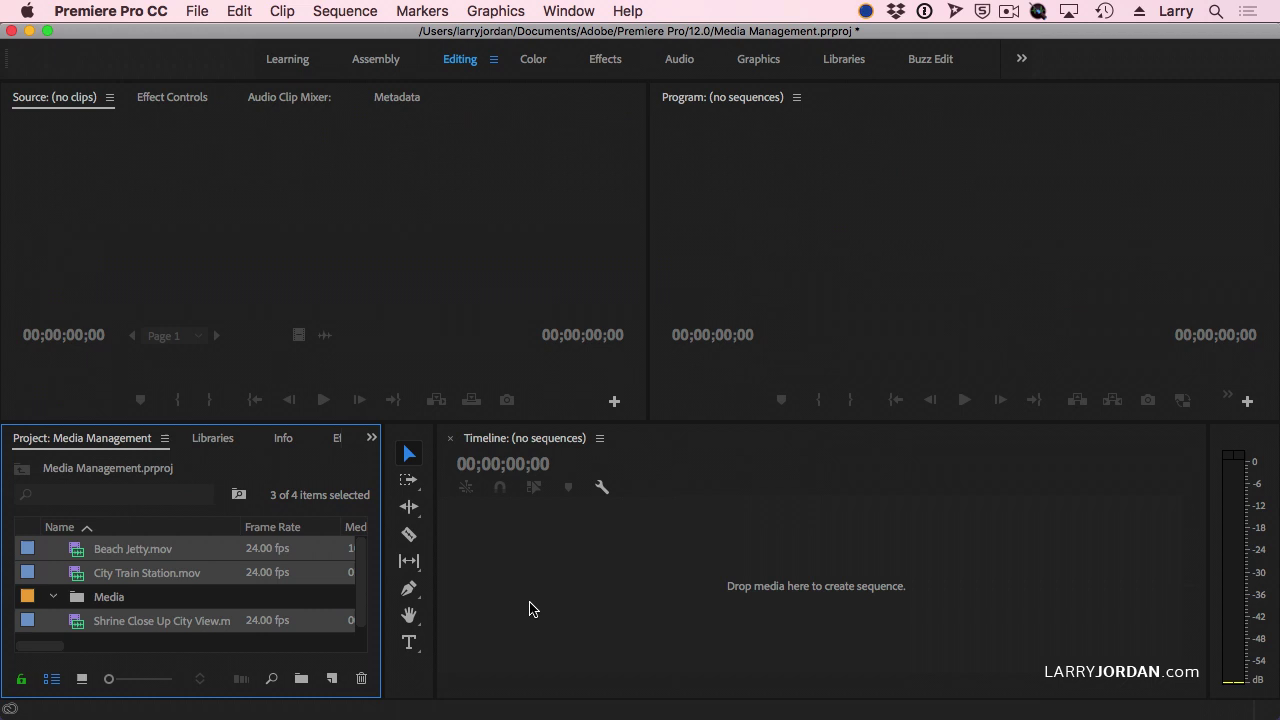
pyautogui.click(221, 600)
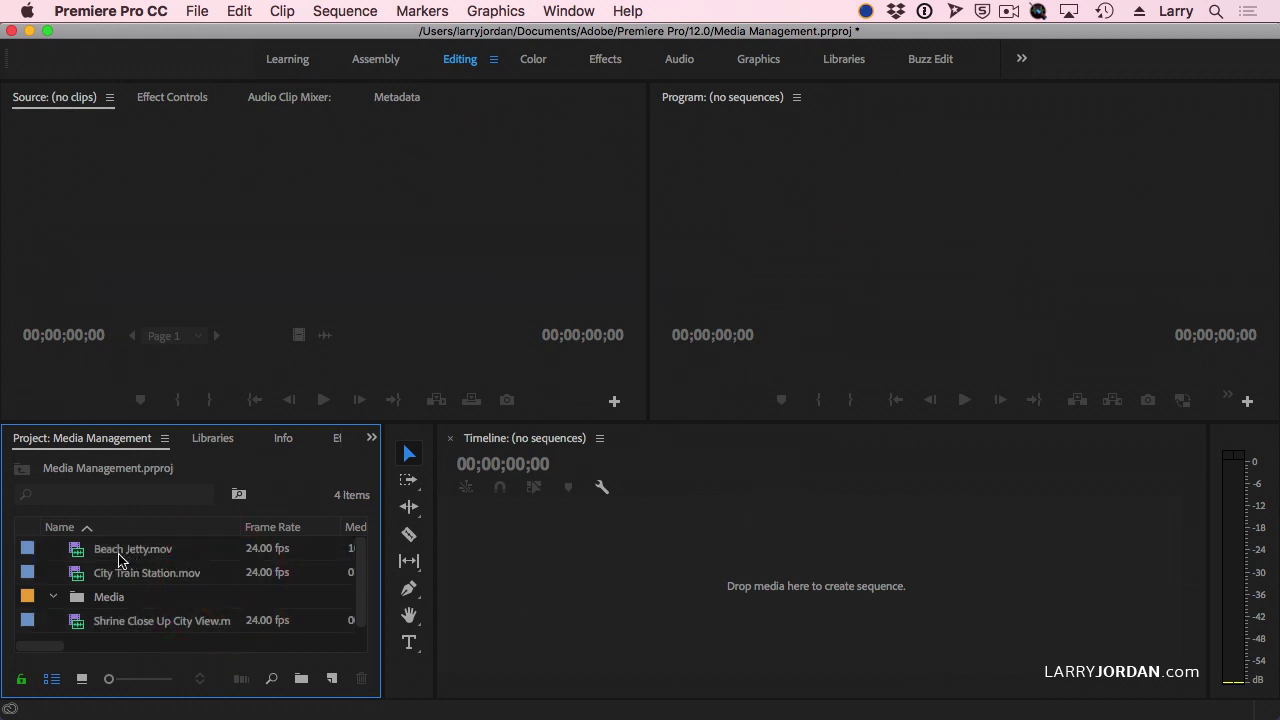
pyautogui.moveTo(119, 558); pyautogui.dragTo(338, 679)
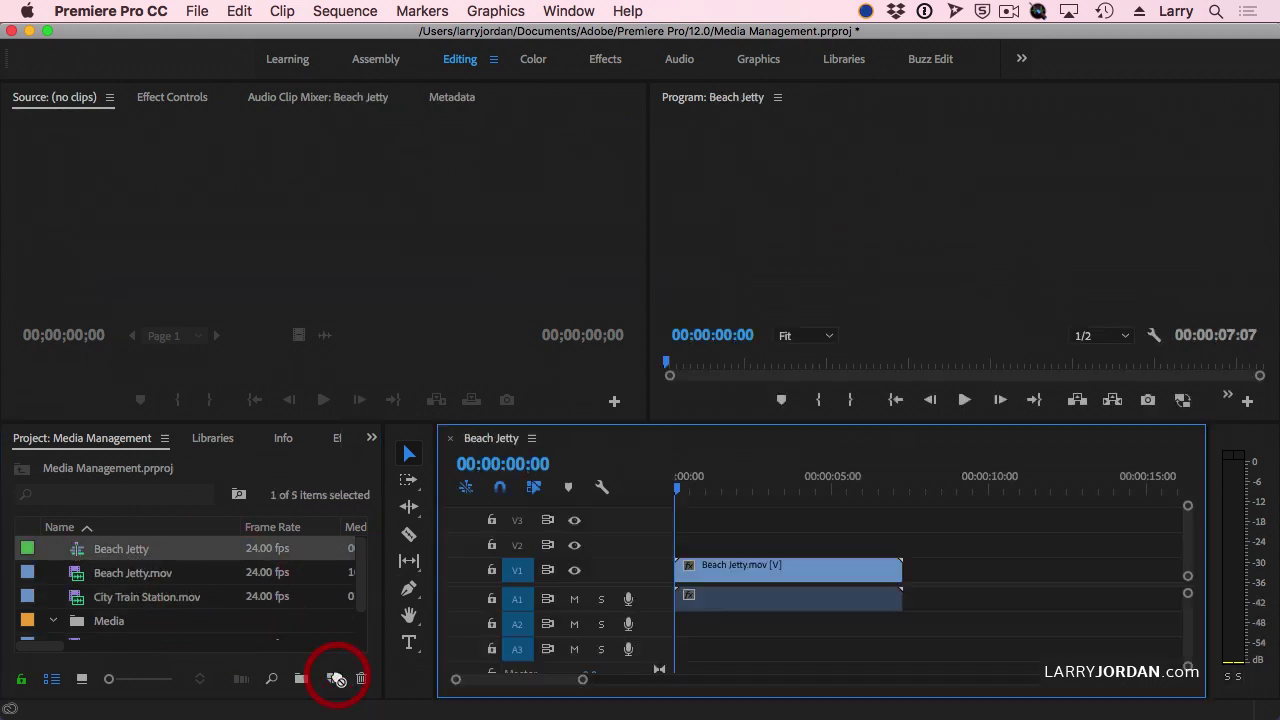
pyautogui.moveTo(771, 490); pyautogui.dragTo(755, 493)
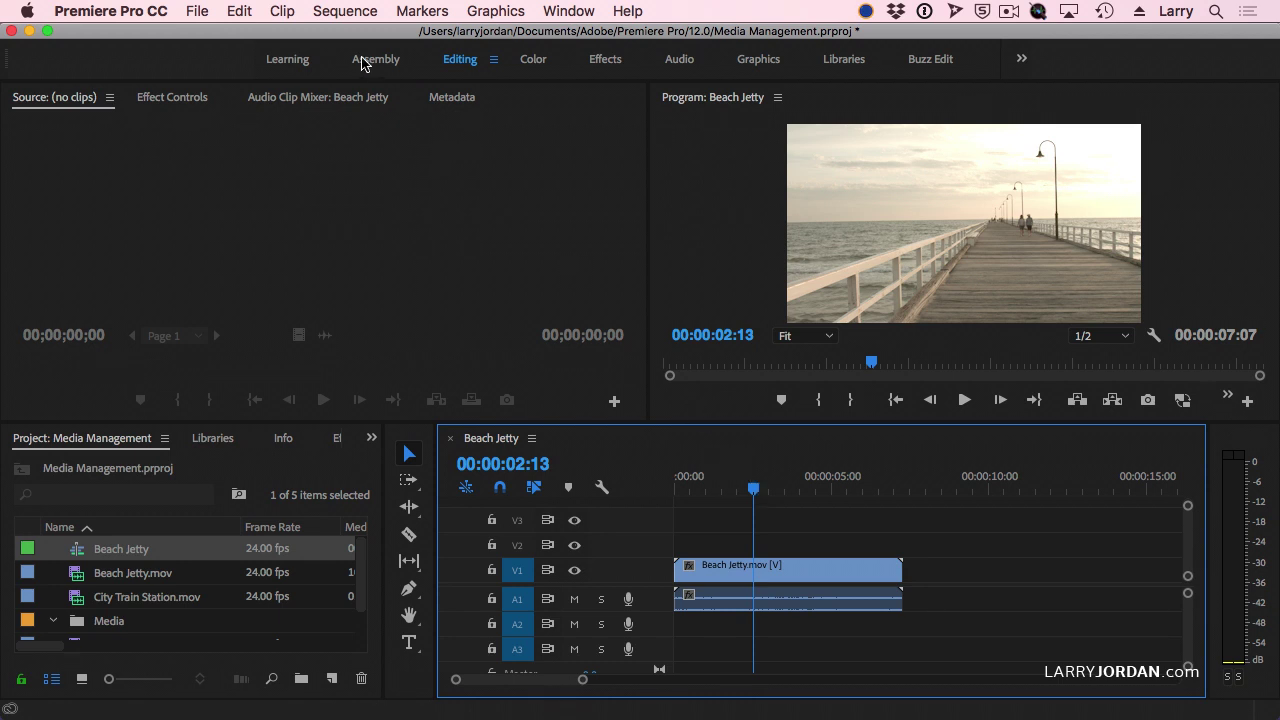
pyautogui.click(91, 11)
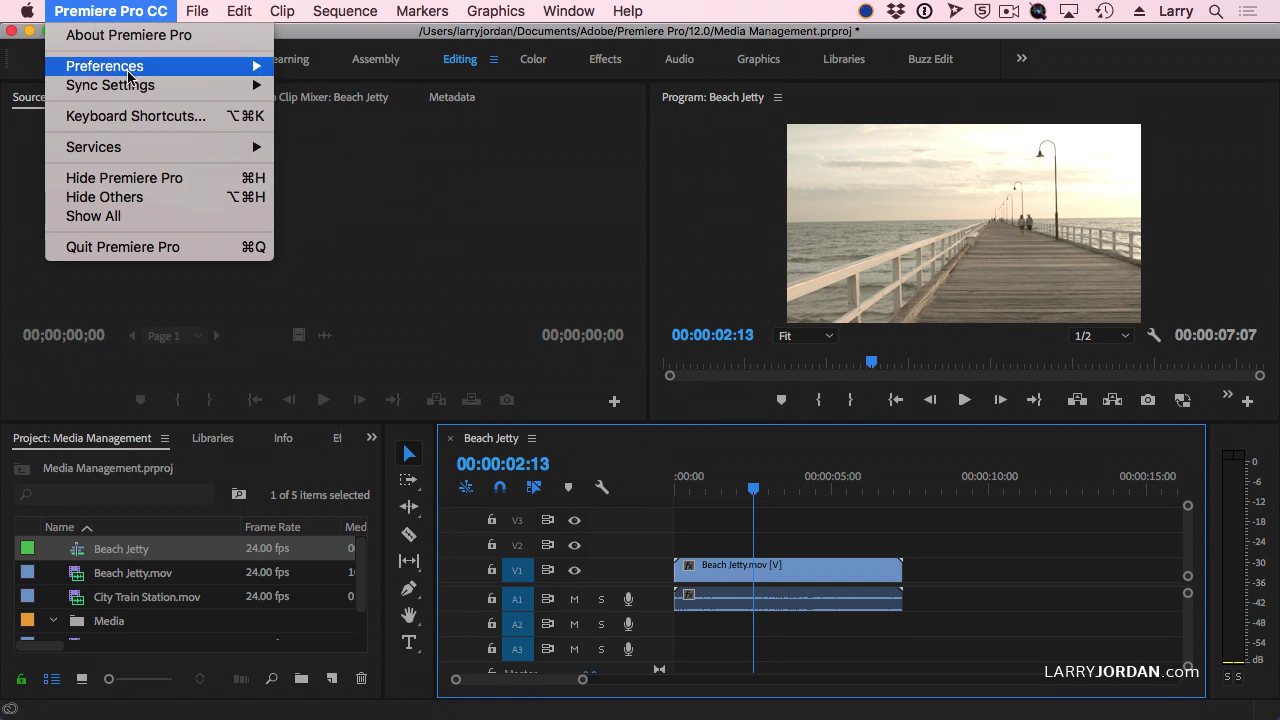
pyautogui.moveTo(128, 70)
pyautogui.click(329, 332)
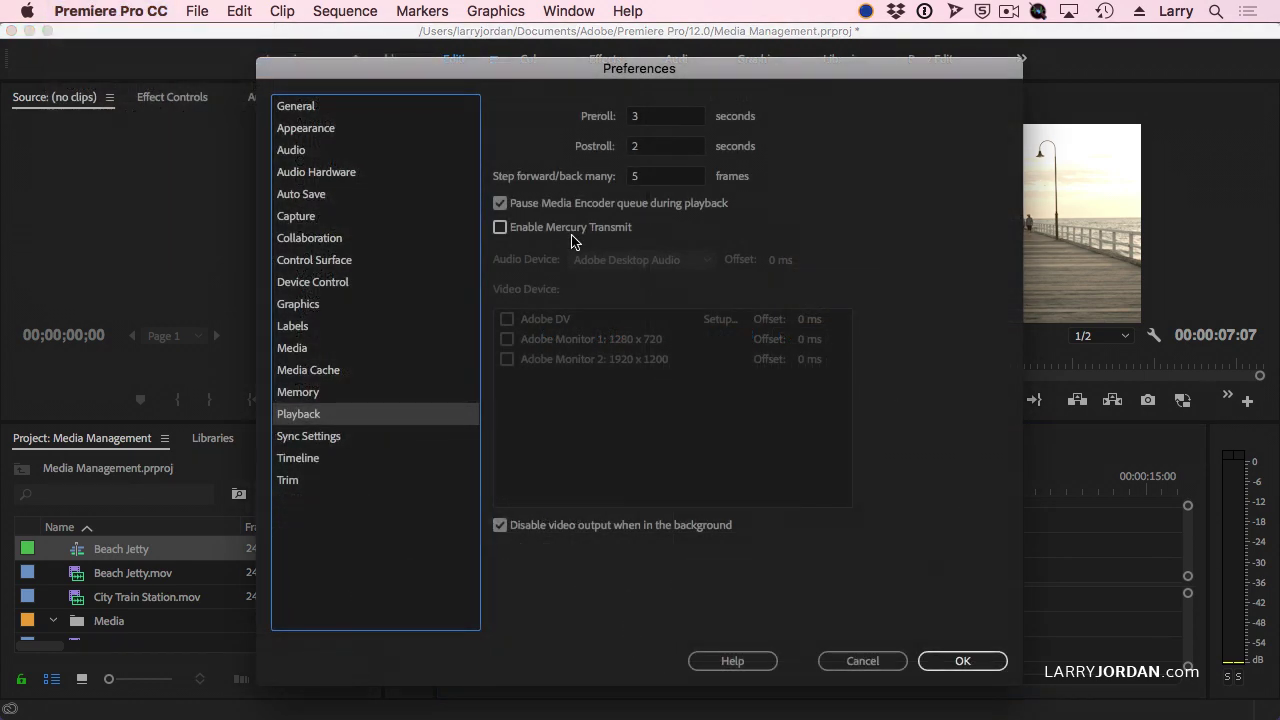
pyautogui.click(300, 350)
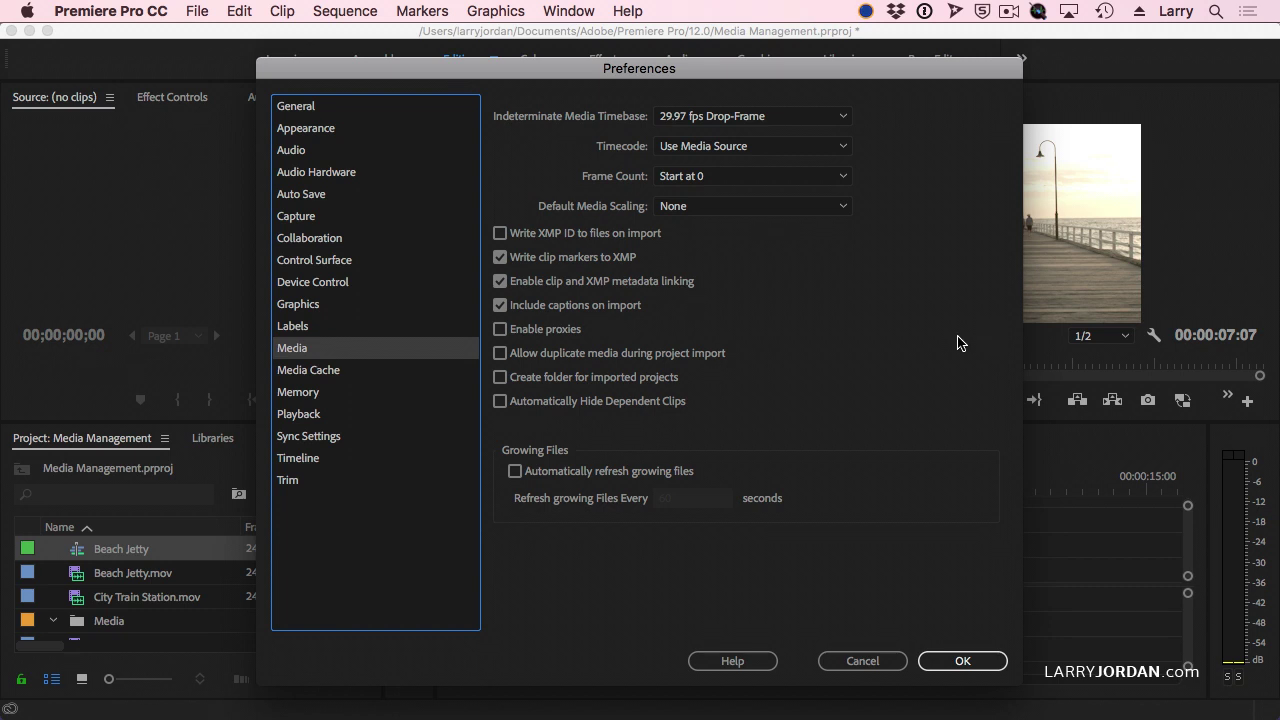
pyautogui.click(556, 330)
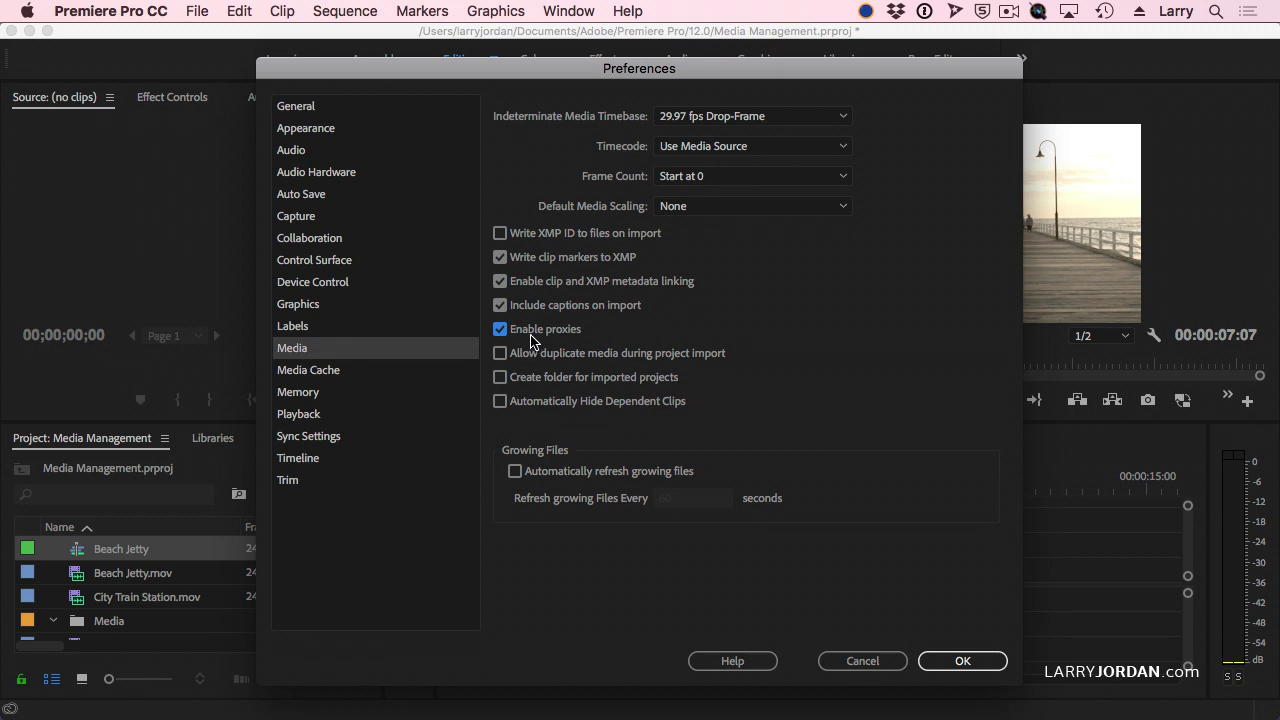
pyautogui.click(499, 331)
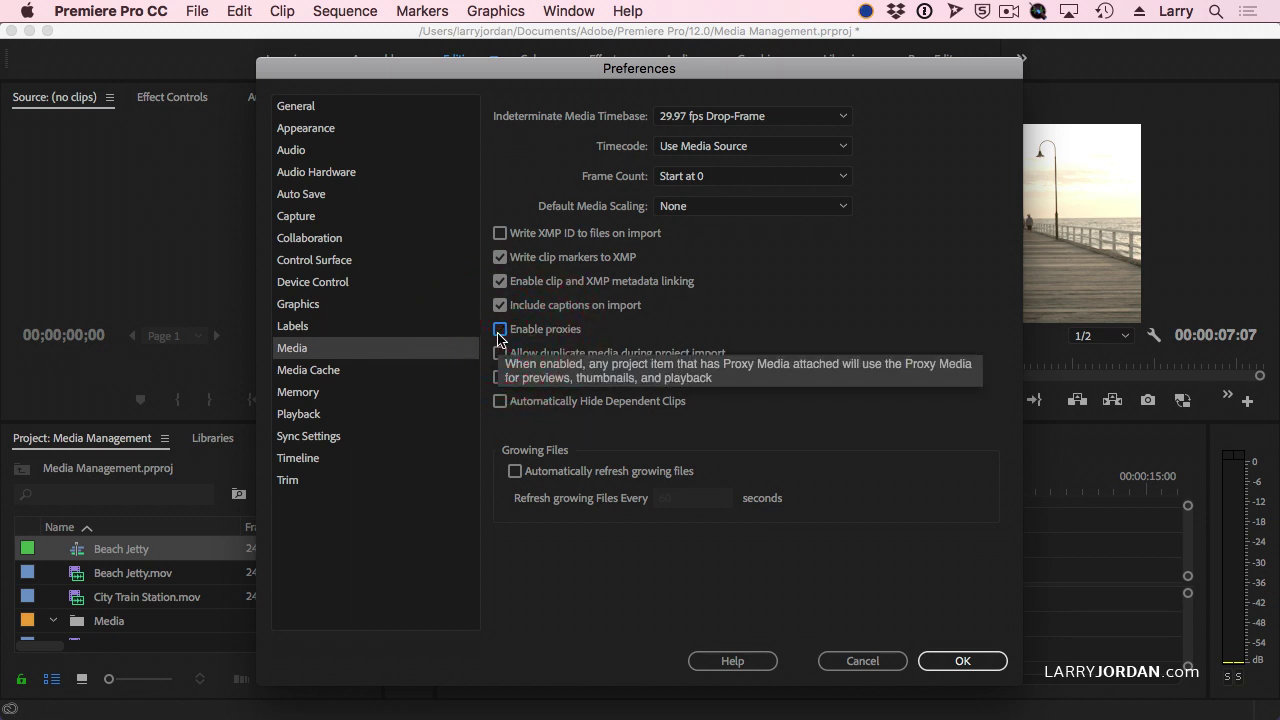
pyautogui.click(499, 331)
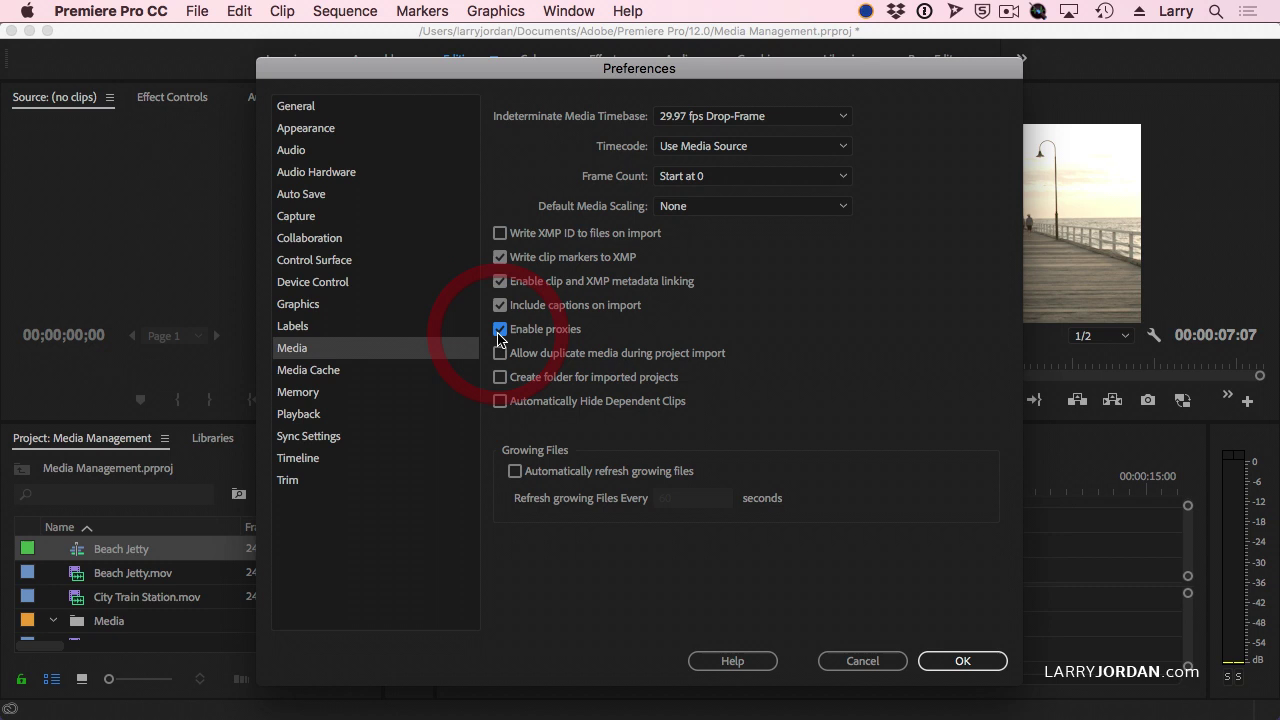
pyautogui.click(499, 331)
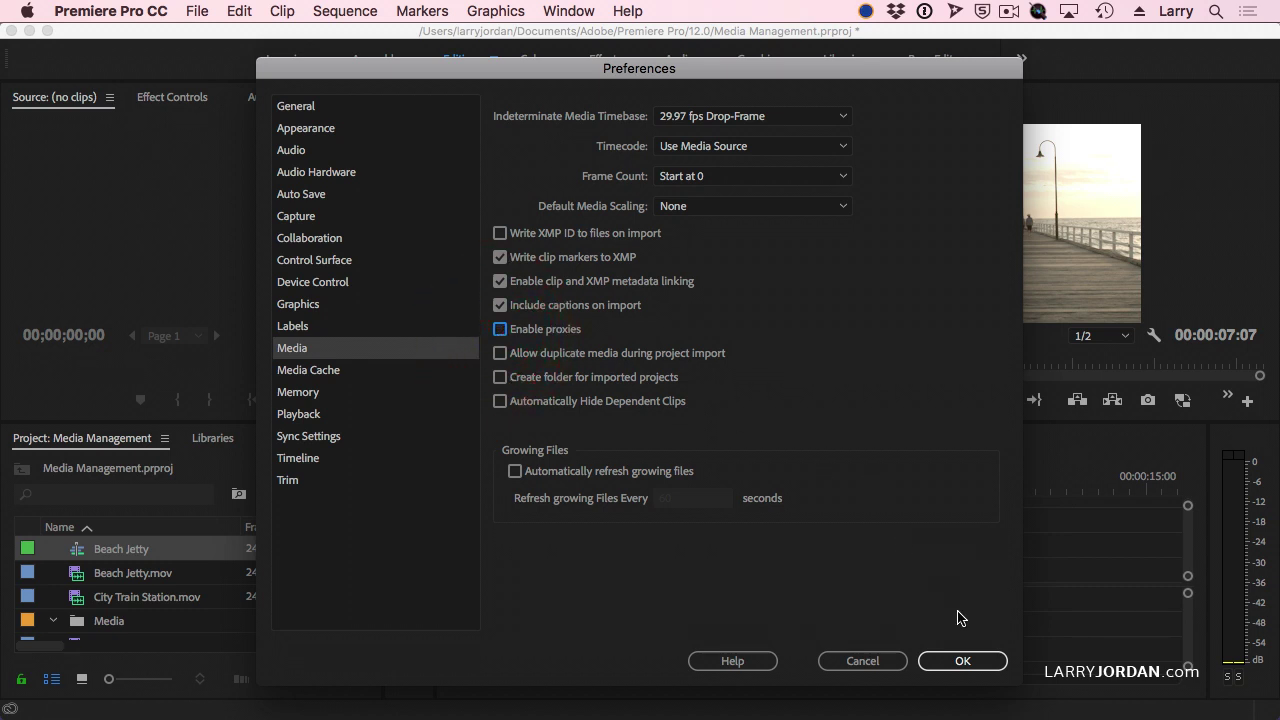
pyautogui.click(958, 660)
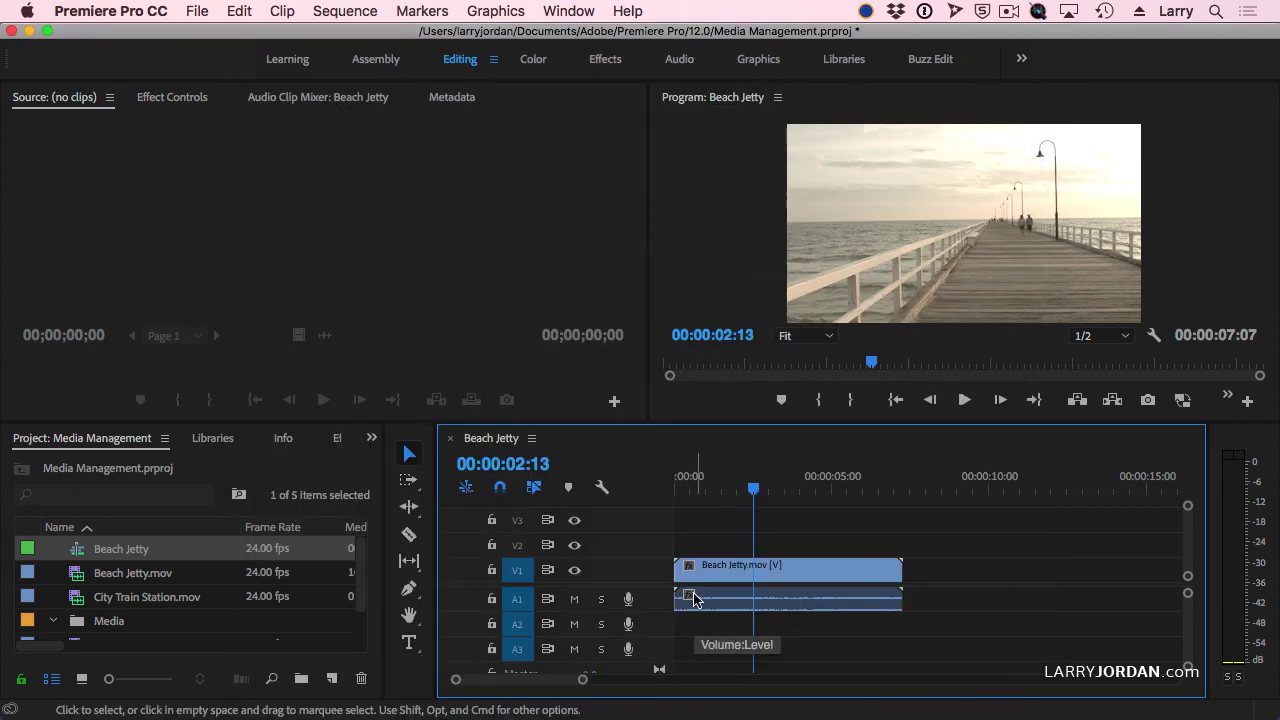
# Step: Add the Toggle Proxies button to the Program monitor's button bar
pyautogui.click(748, 227)
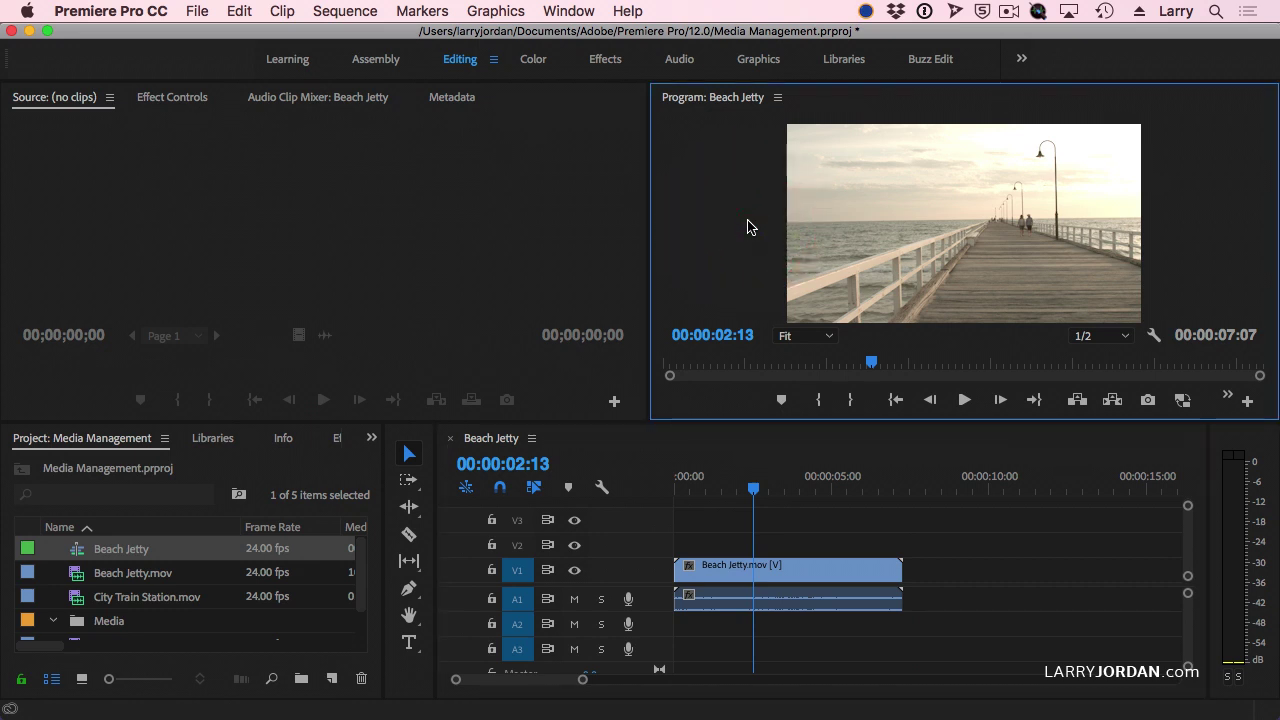
pyautogui.click(1249, 402)
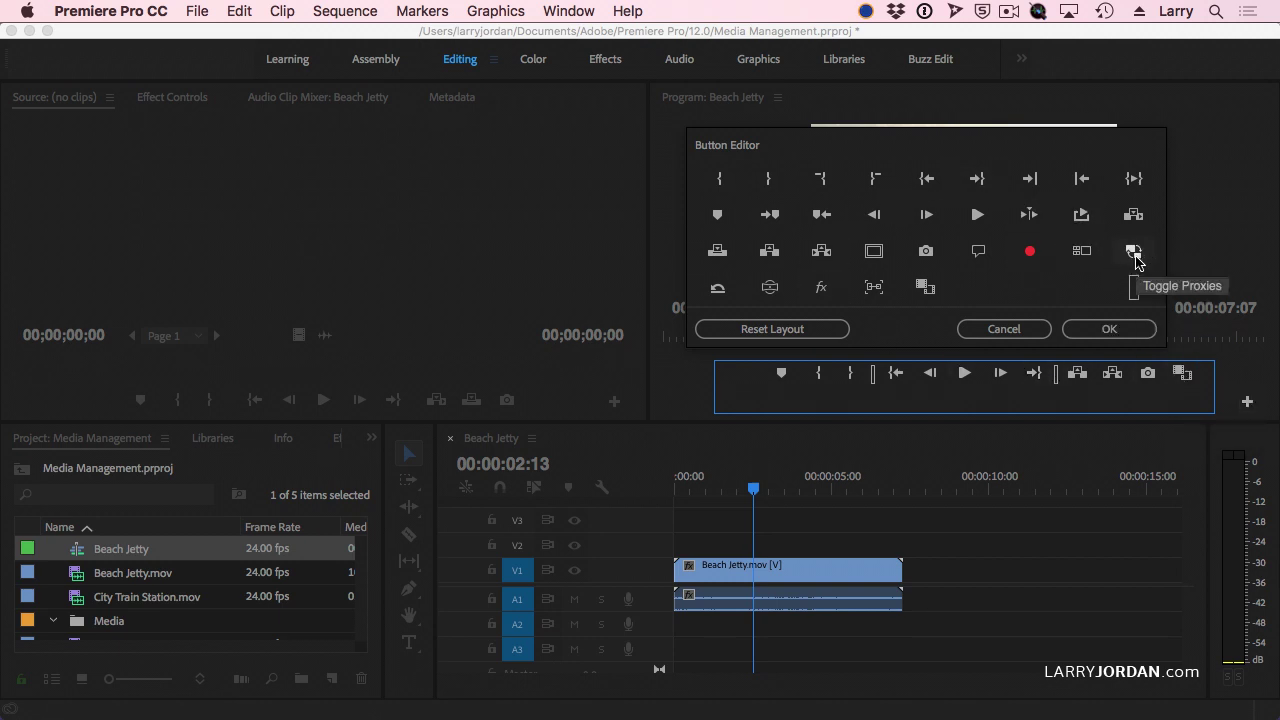
pyautogui.moveTo(1136, 258); pyautogui.dragTo(1190, 392)
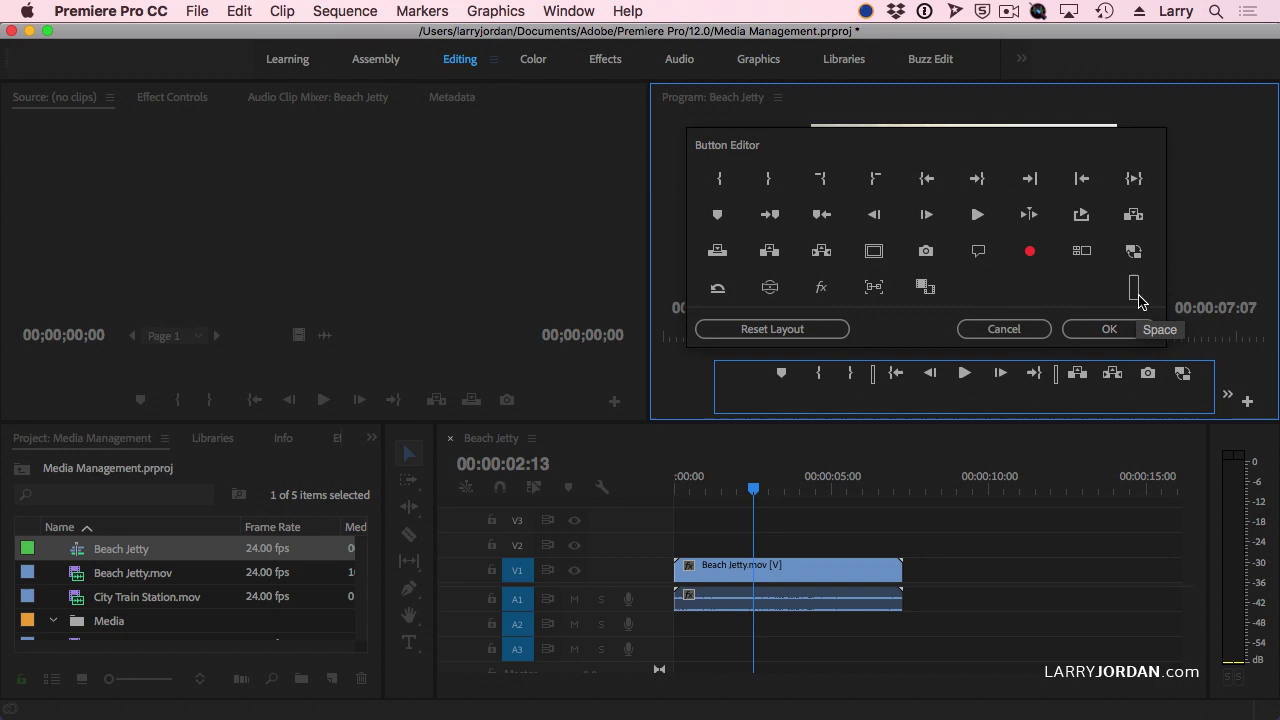
pyautogui.click(1108, 329)
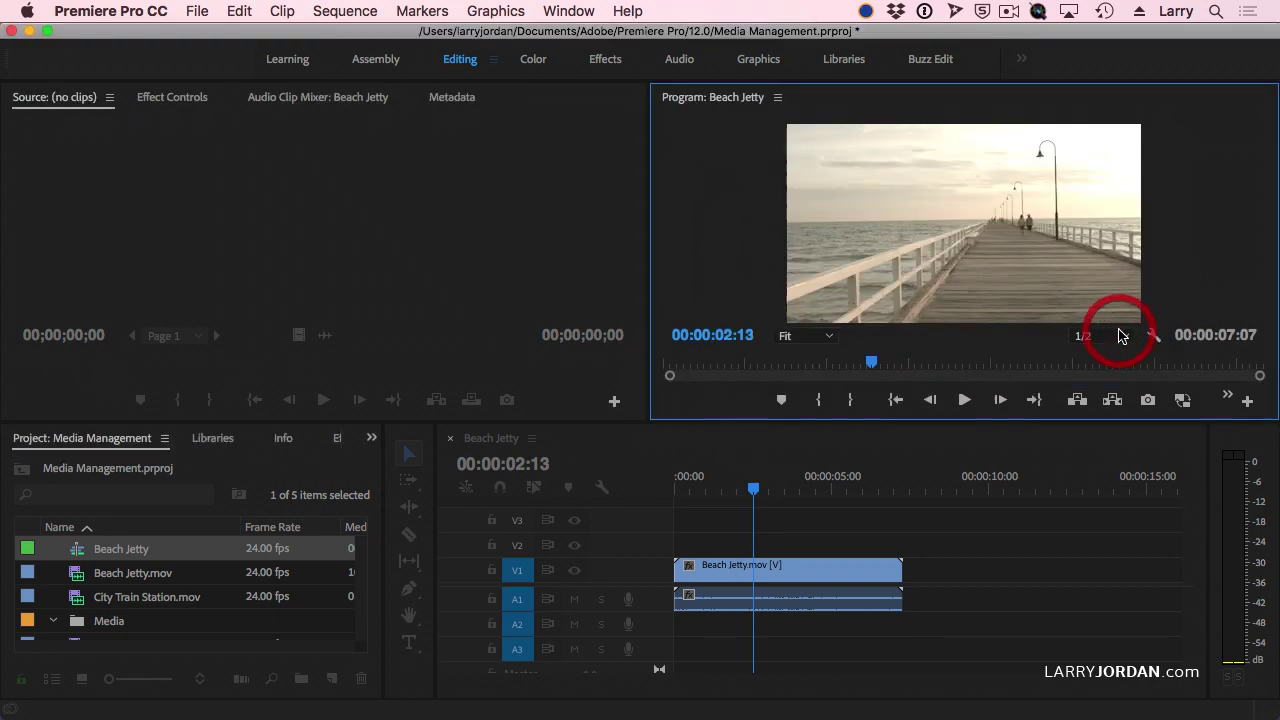
# Step: Switch proxy playback on and off with Toggle Proxies, leaving it off
pyautogui.click(1183, 402)
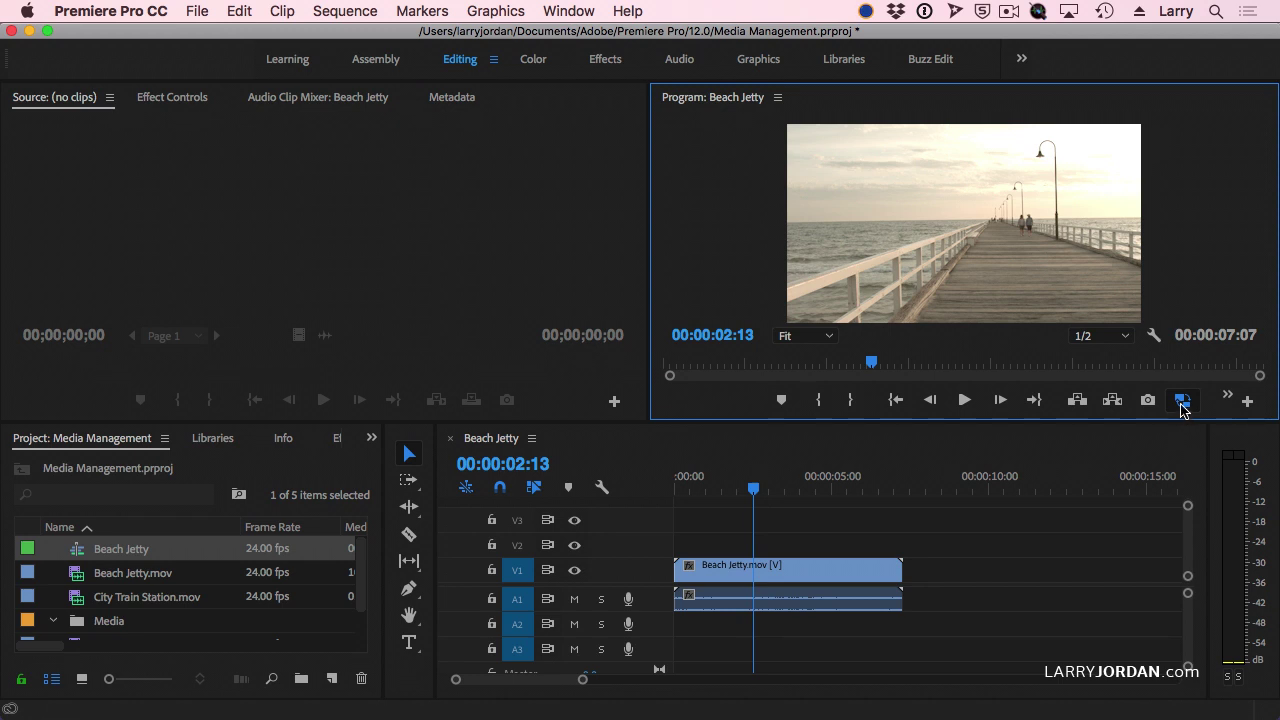
pyautogui.click(1182, 403)
pyautogui.click(1182, 402)
pyautogui.click(1182, 402)
pyautogui.click(1182, 402)
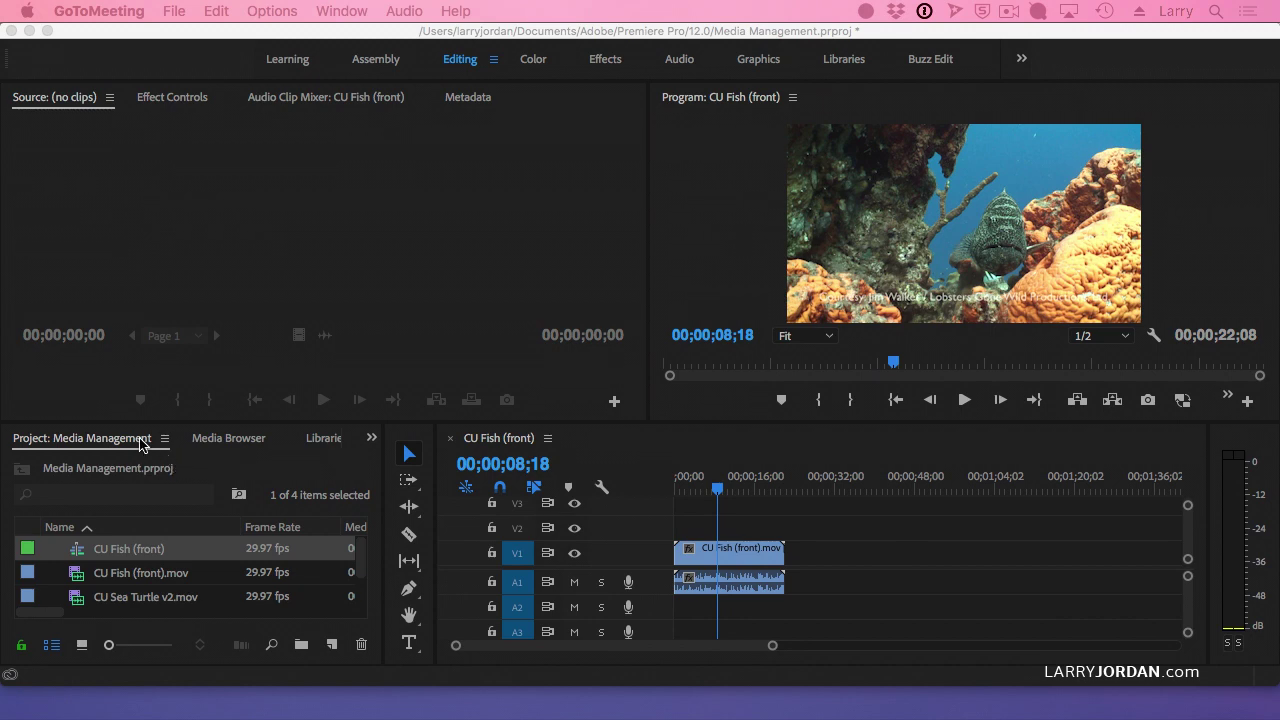
pyautogui.click(141, 444)
pyautogui.press('`')
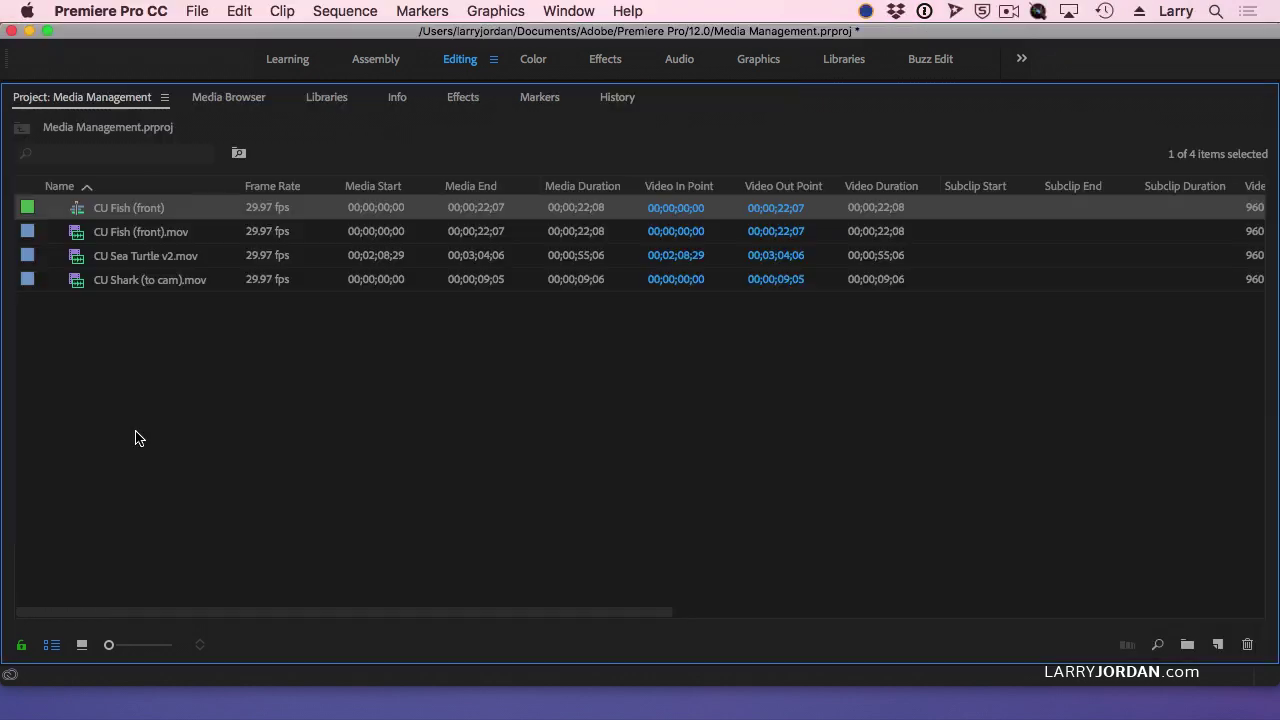
pyautogui.click(263, 453)
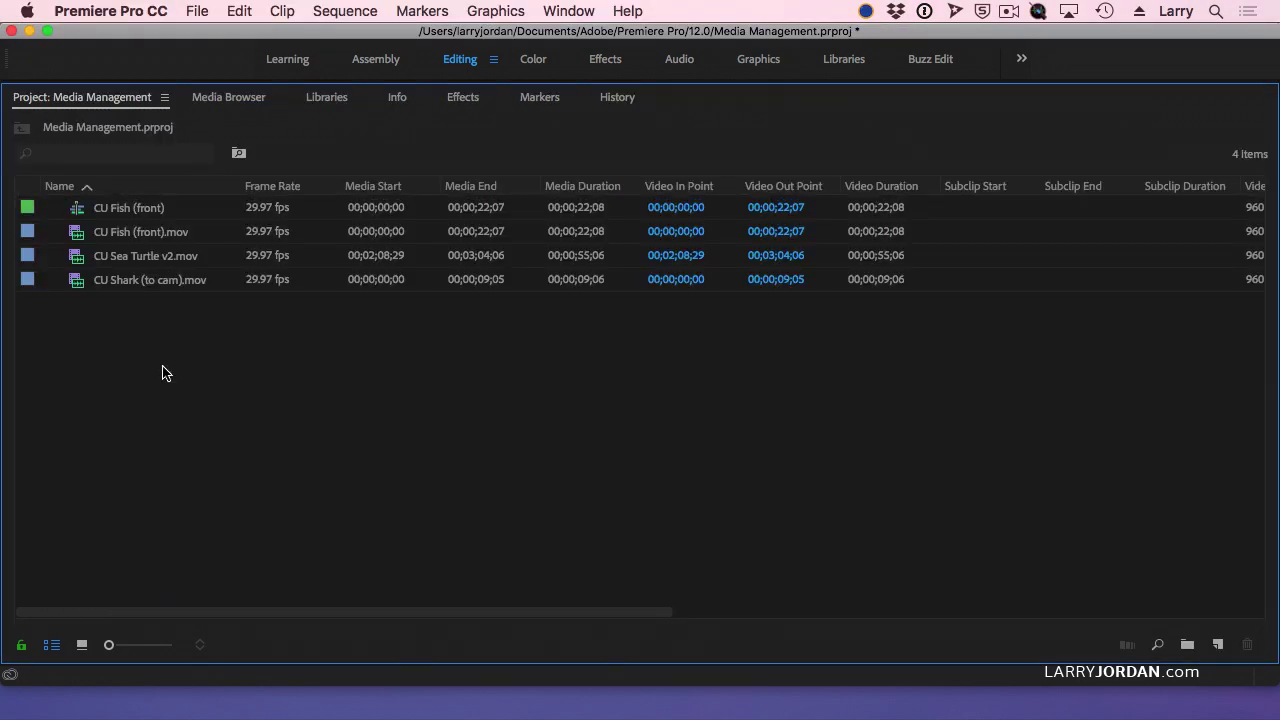
pyautogui.click(1187, 644)
pyautogui.write('Media')
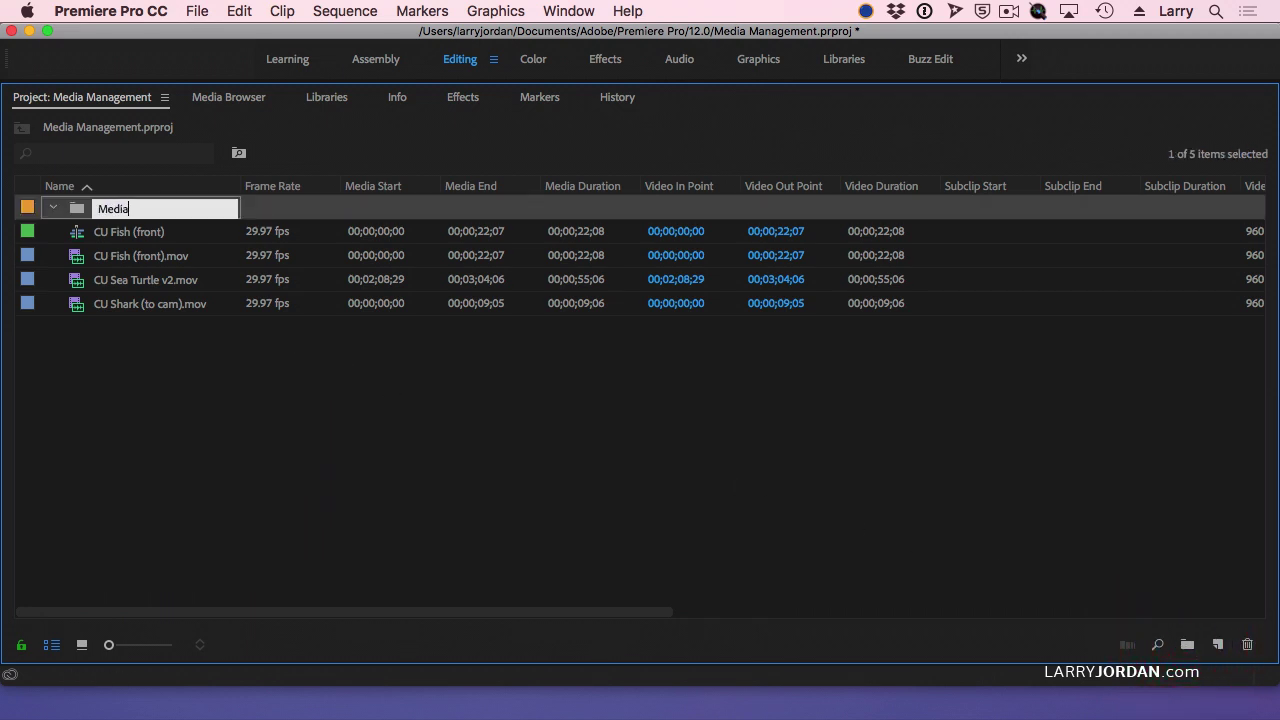
pyautogui.press('Return')
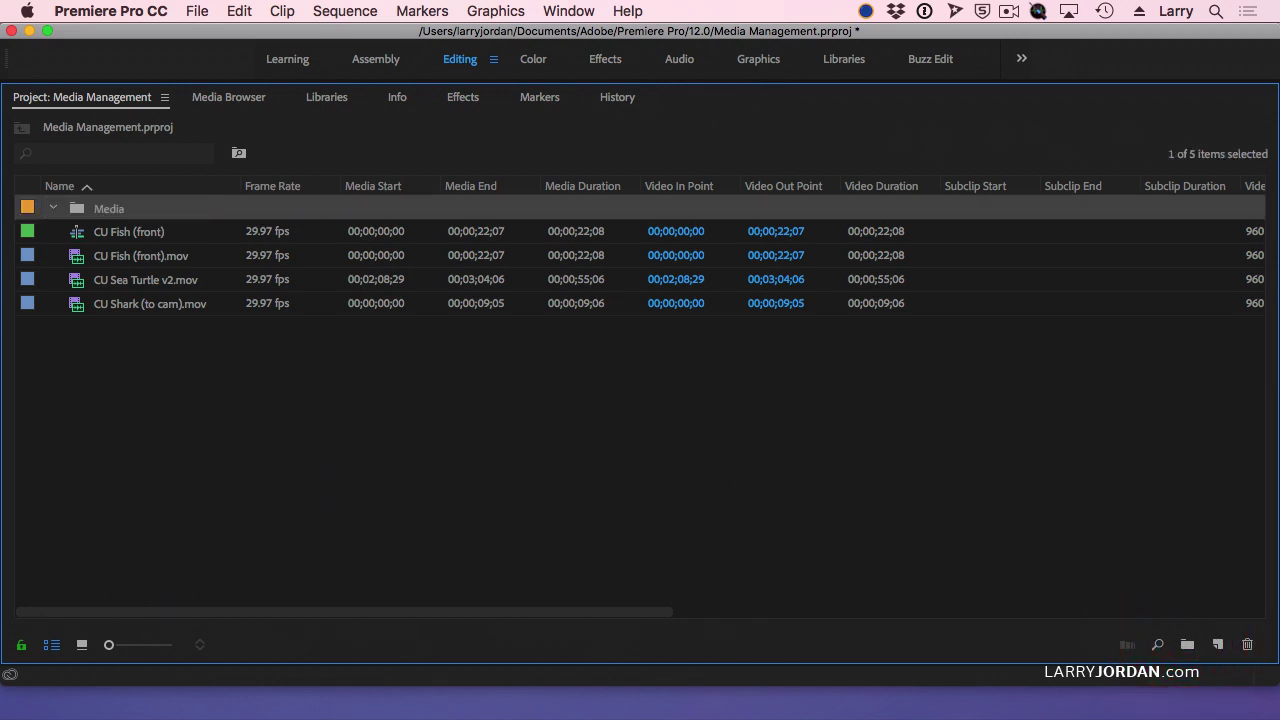
pyautogui.click(98, 250)
pyautogui.moveTo(98, 248); pyautogui.dragTo(112, 207)
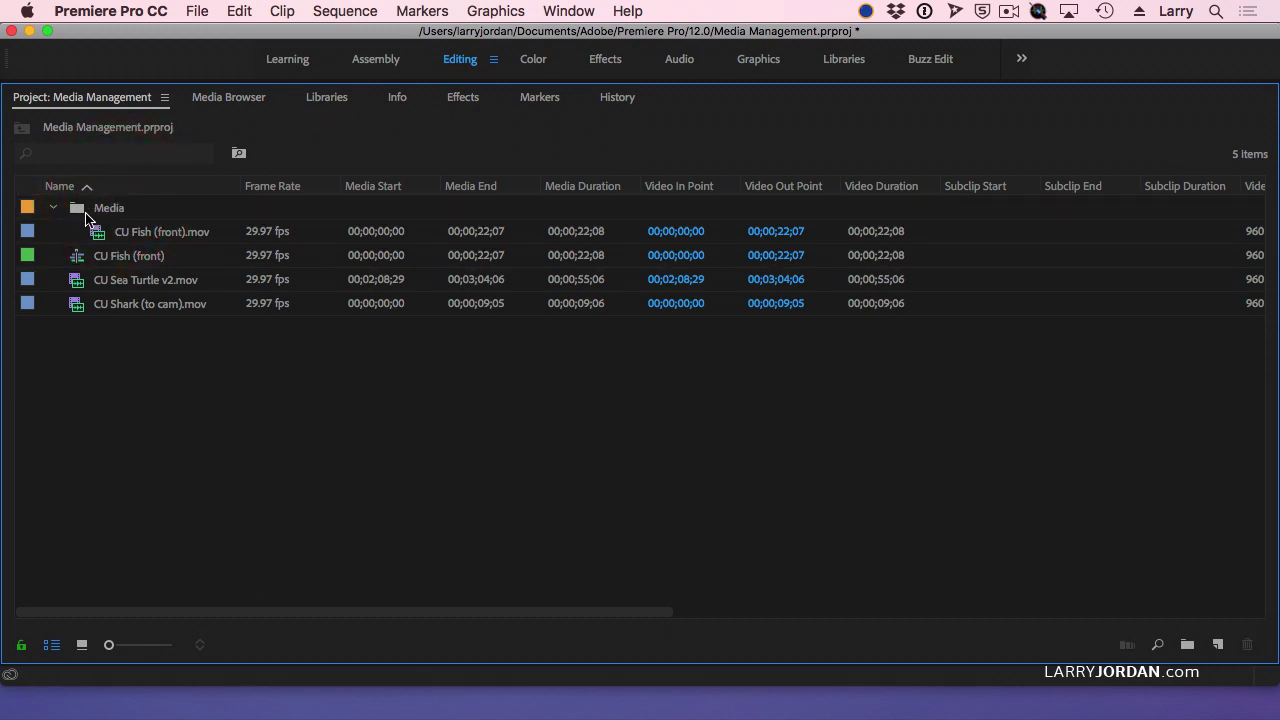
pyautogui.moveTo(90, 228); pyautogui.dragTo(87, 313)
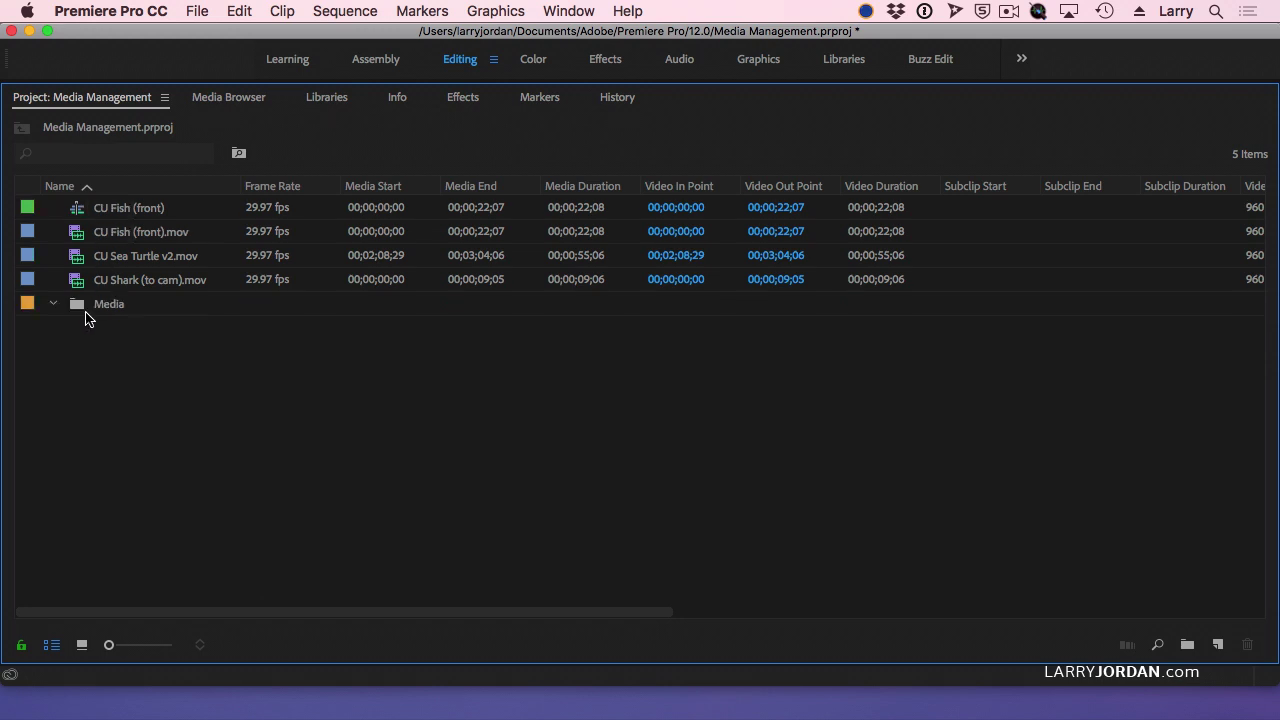
pyautogui.click(92, 307)
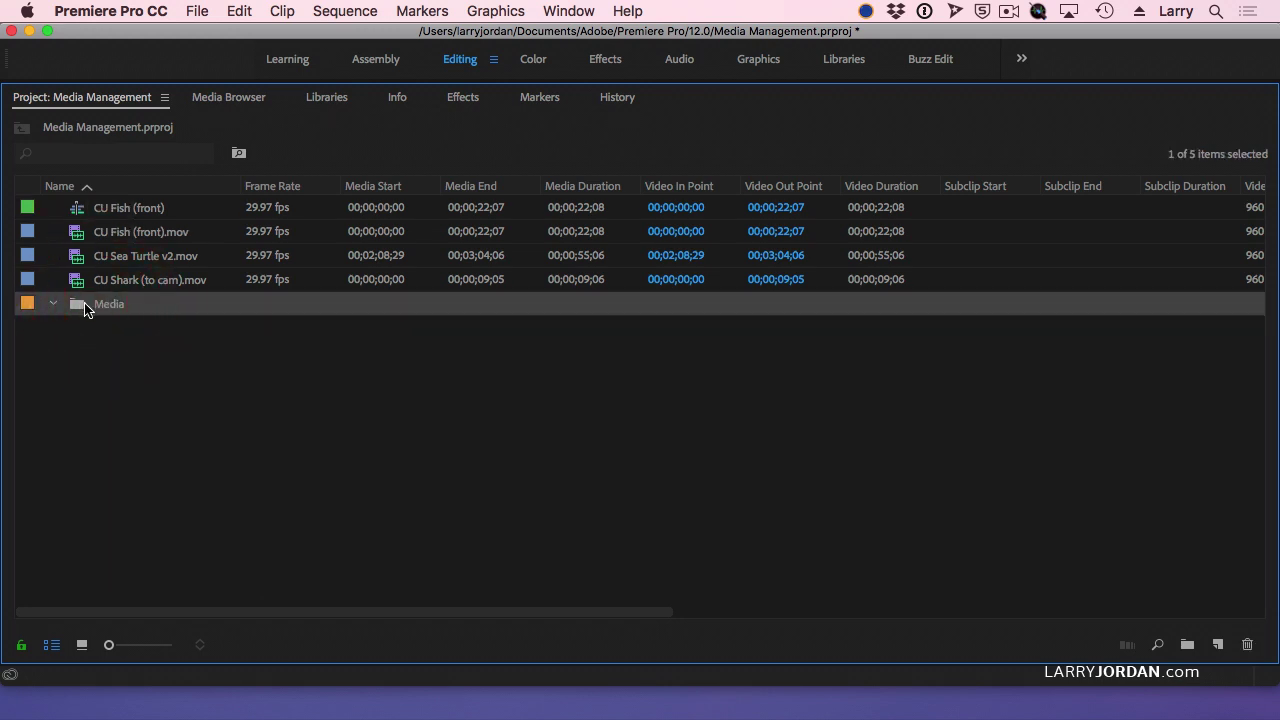
pyautogui.press('Delete')
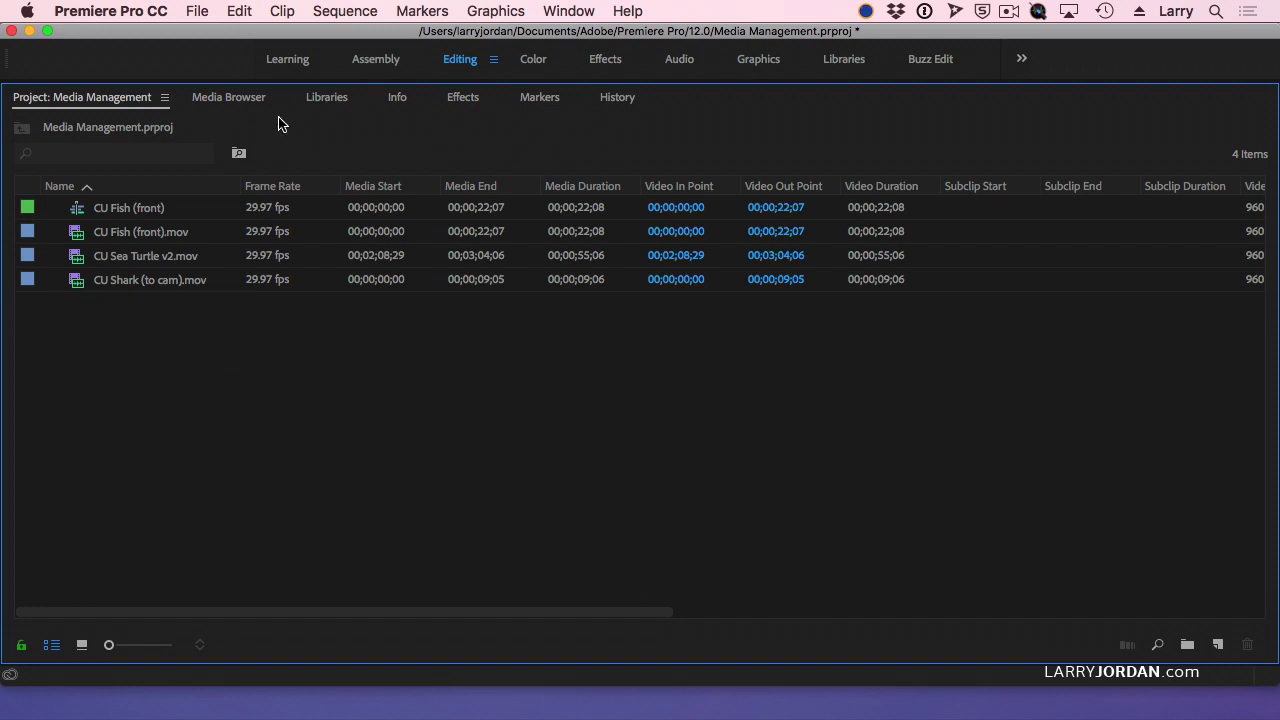
pyautogui.press('`')
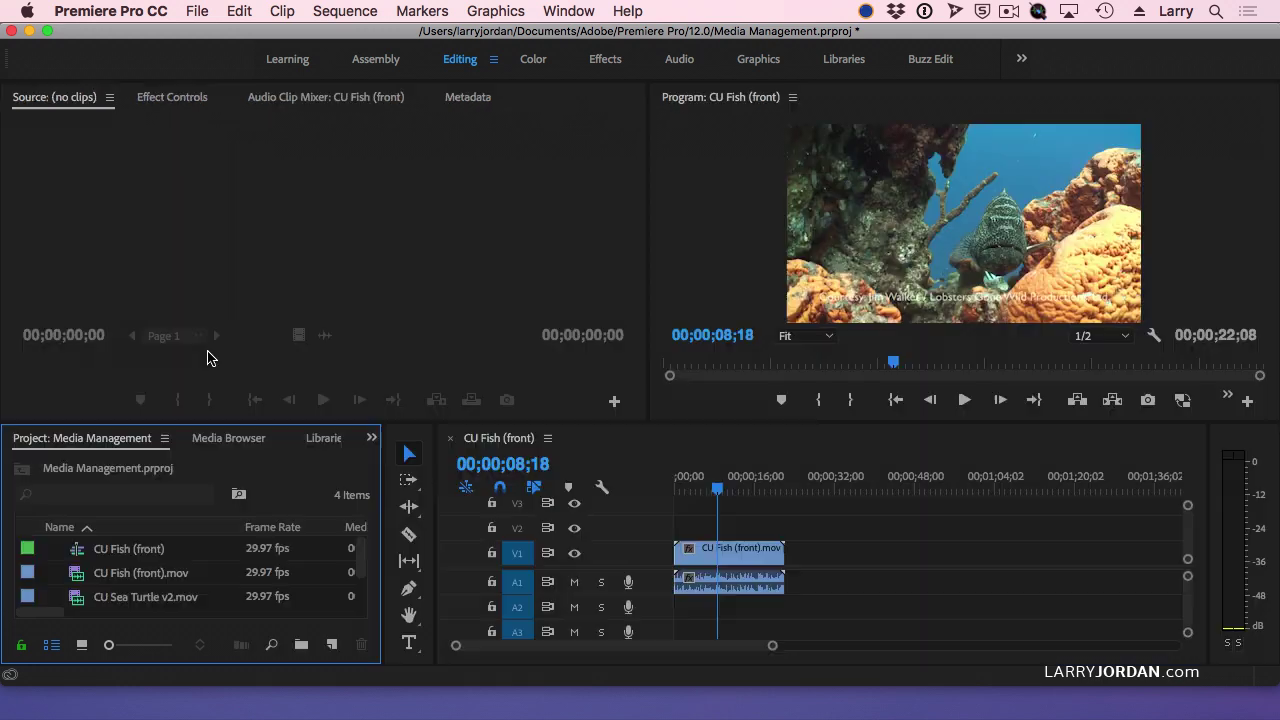
# Step: Select CU Fish (front).mov and begin its Description in the Metadata panel
pyautogui.click(147, 573)
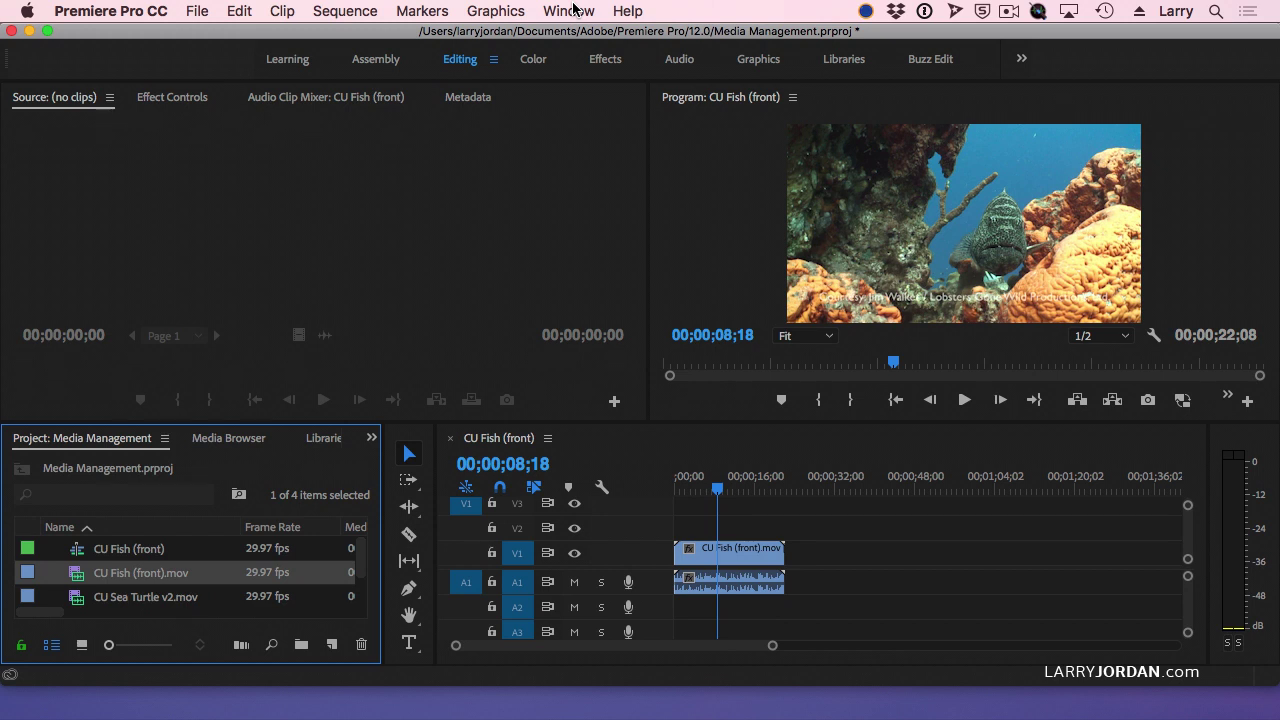
pyautogui.click(475, 98)
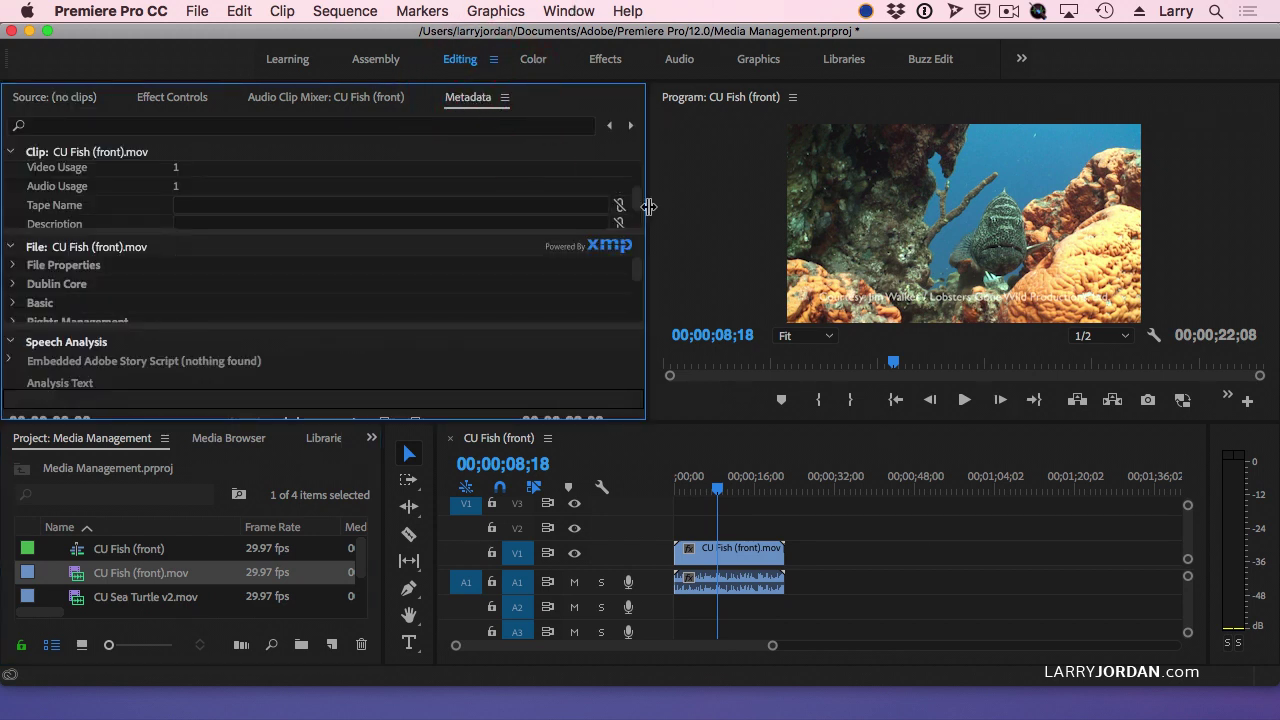
pyautogui.moveTo(636, 200); pyautogui.dragTo(637, 207)
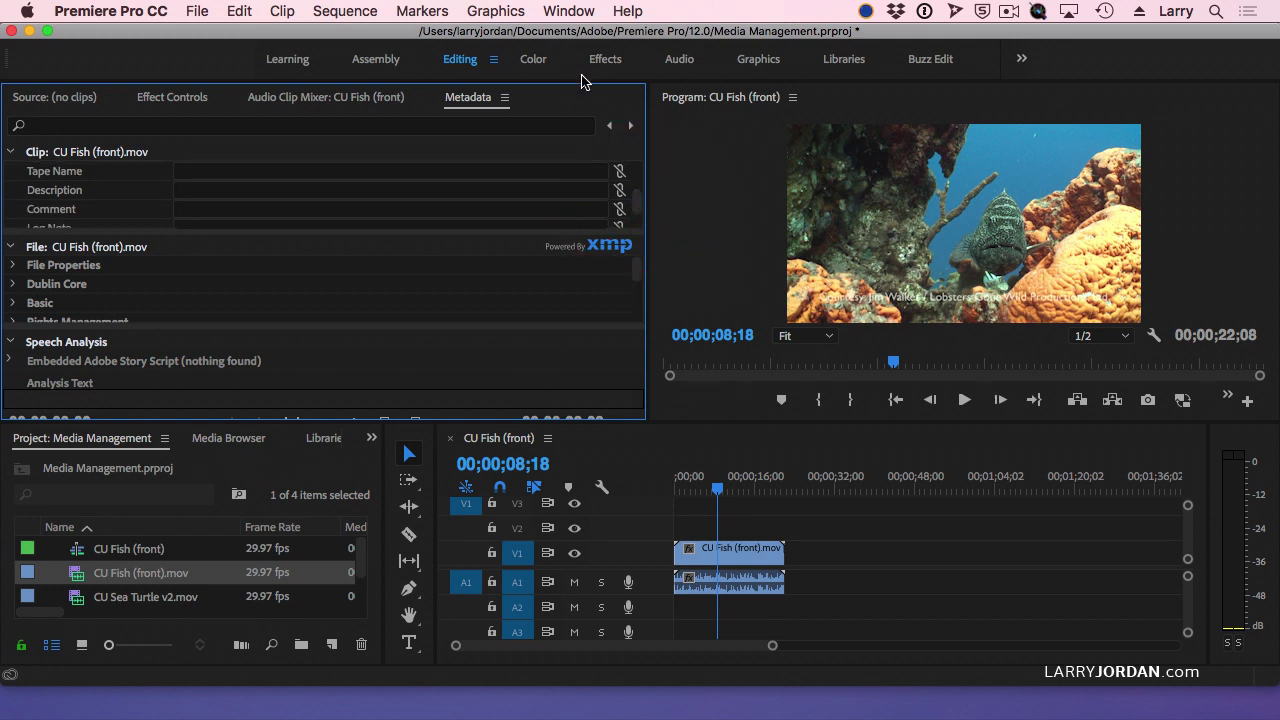
pyautogui.click(426, 189)
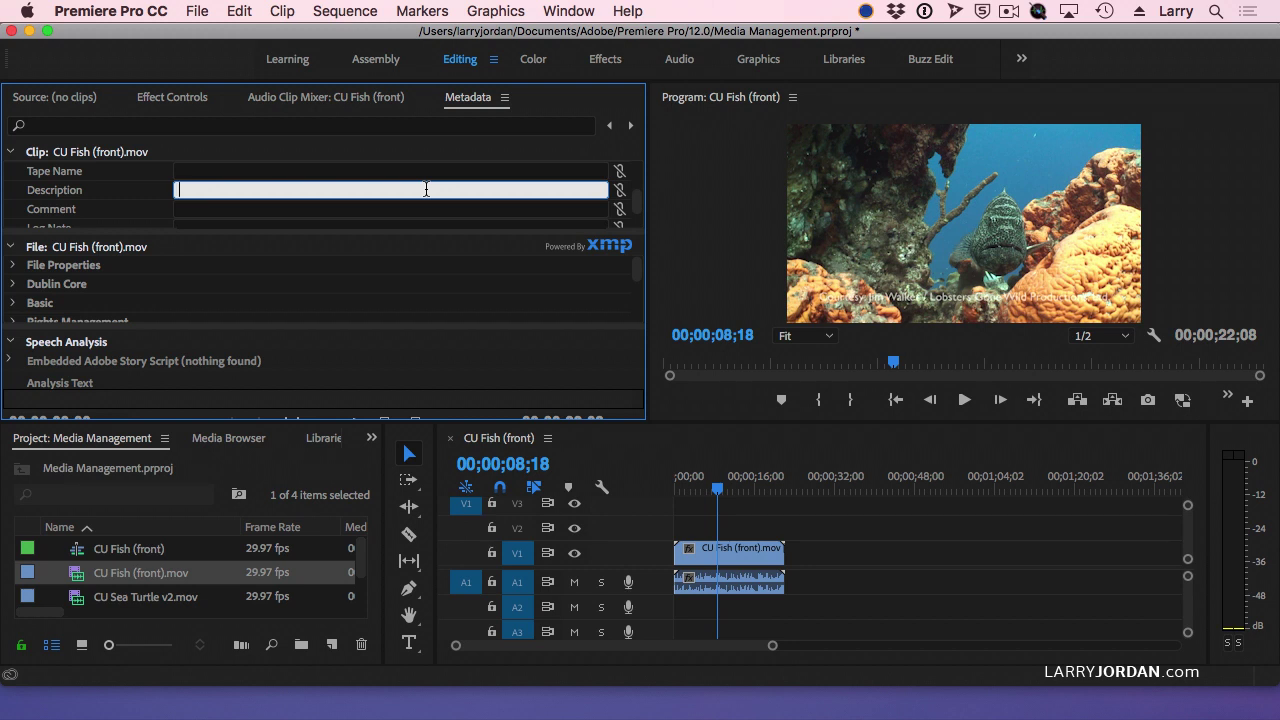
pyautogui.write('CU, fish, face')
# Step: Add CU Sea Turtle v2.mov to the sequence and describe it as 'WS, turtle, swimming'
pyautogui.click(168, 597)
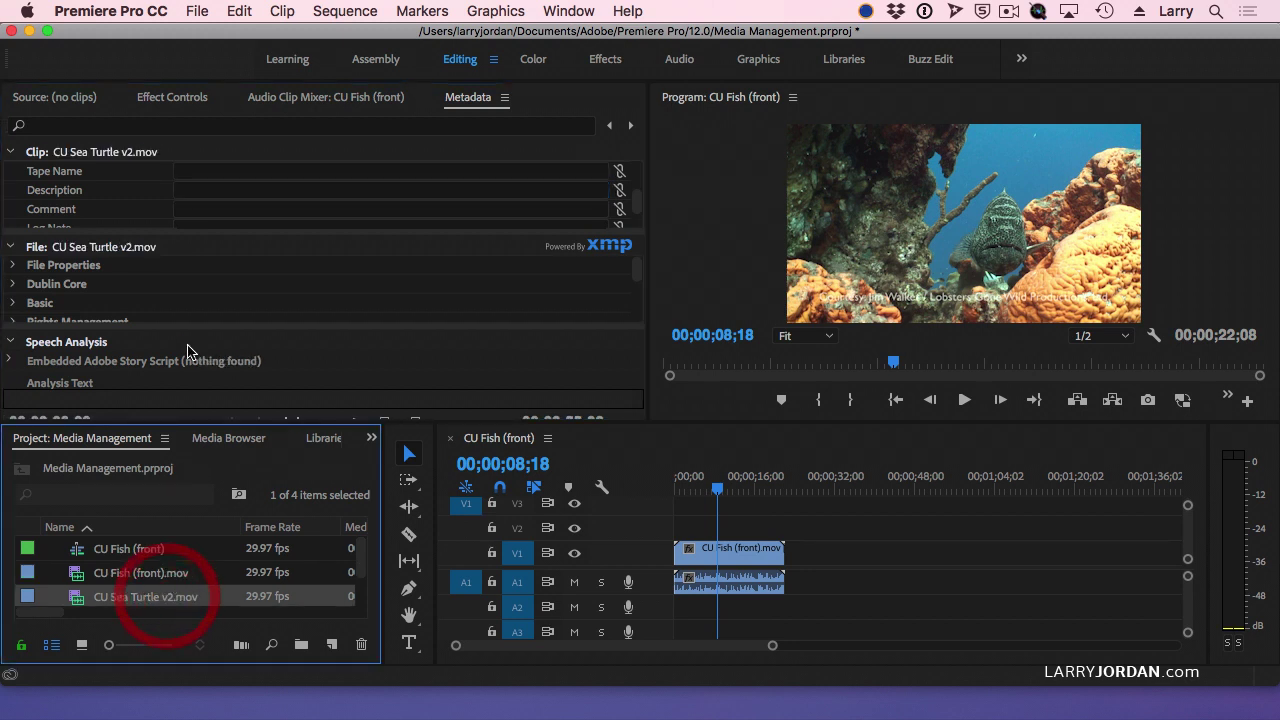
pyautogui.click(212, 191)
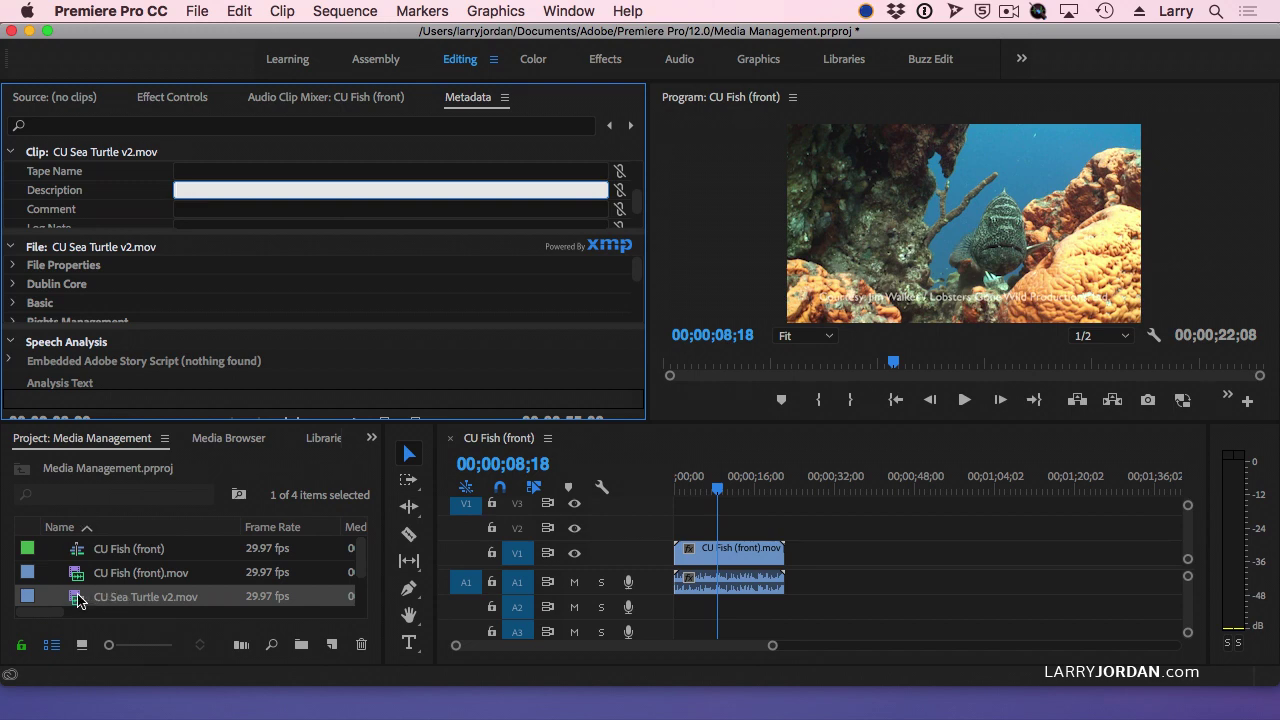
pyautogui.moveTo(78, 597); pyautogui.dragTo(795, 560)
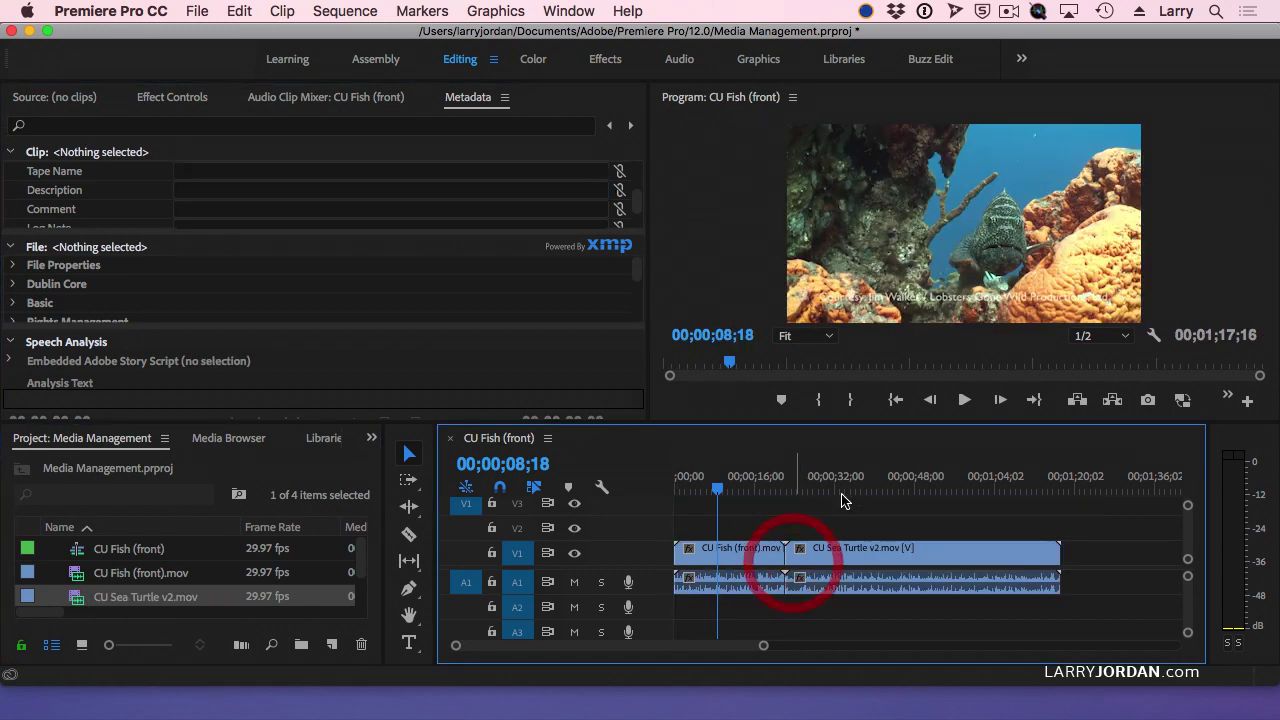
pyautogui.click(842, 494)
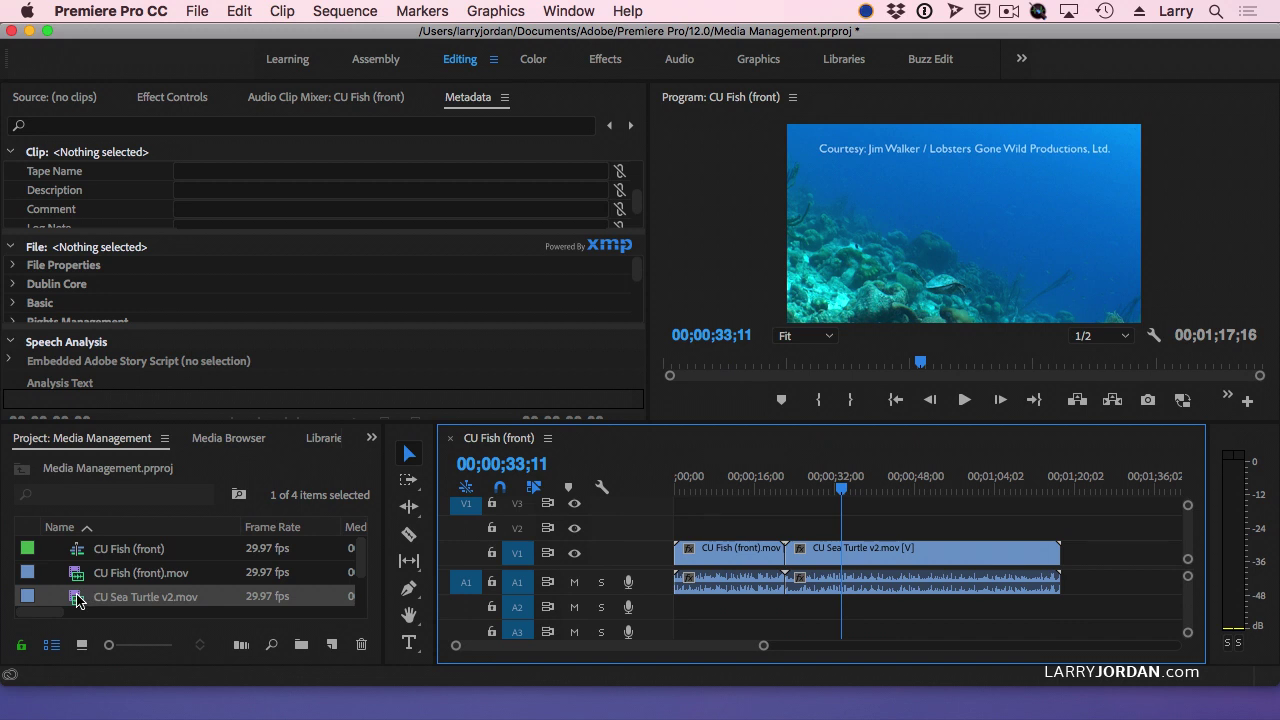
pyautogui.click(78, 597)
pyautogui.click(185, 190)
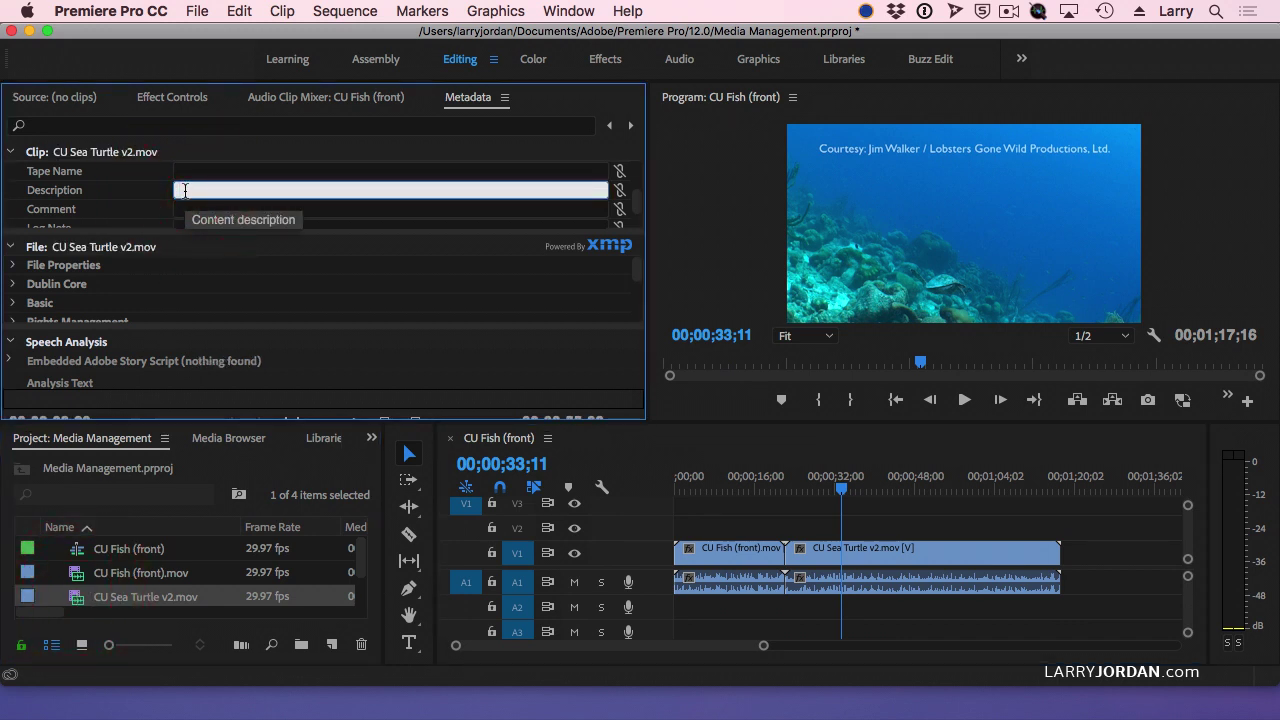
pyautogui.write('WD')
pyautogui.write('S, ')
pyautogui.write('Tut')
pyautogui.press('BackSpace')
pyautogui.press('BackSpace')
pyautogui.press('BackSpace')
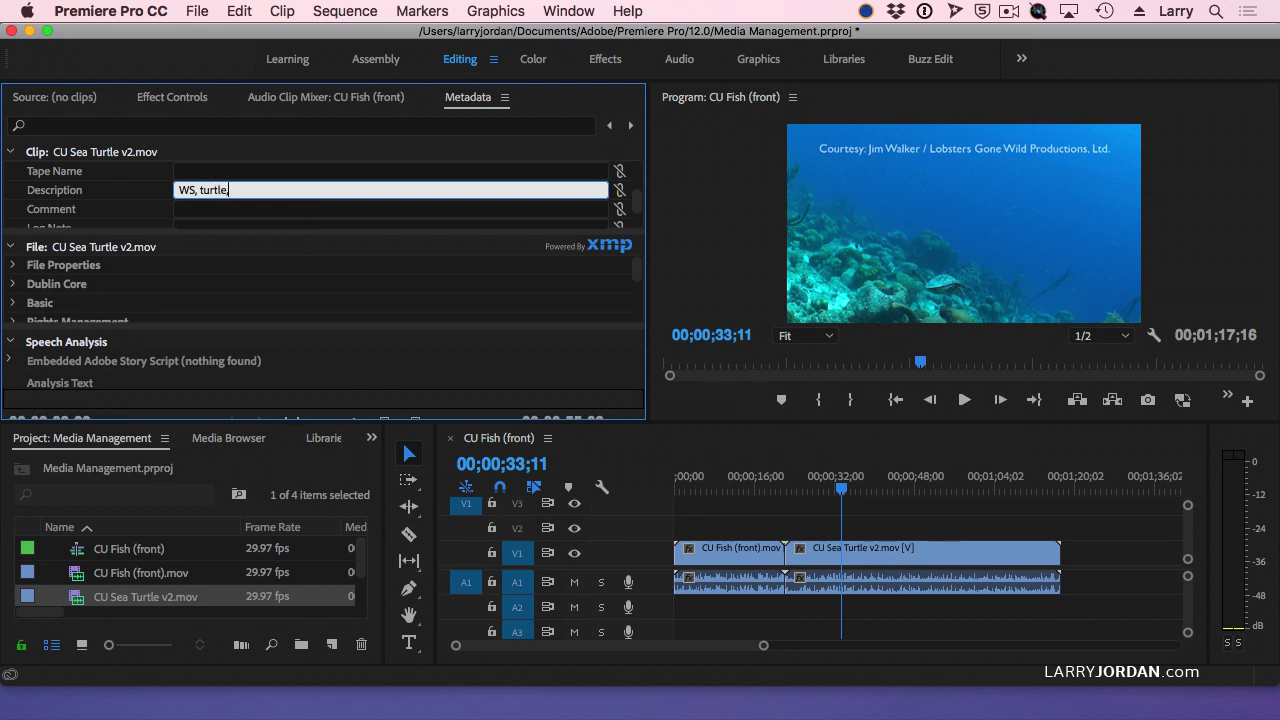
pyautogui.write('turtle, swimming')
# Step: Describe CU Shark (to cam).mov as 'WS, shark, swimming'
pyautogui.scroll(-2, 160, 600)
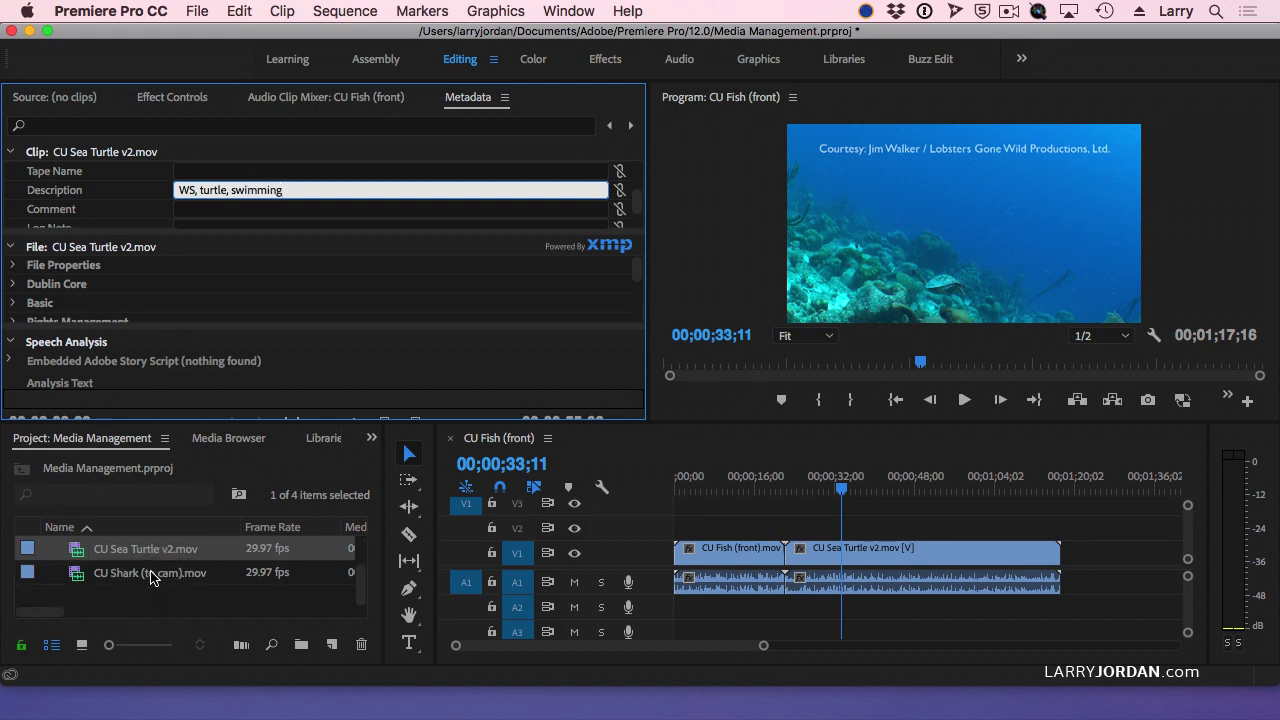
pyautogui.click(150, 573)
pyautogui.click(215, 205)
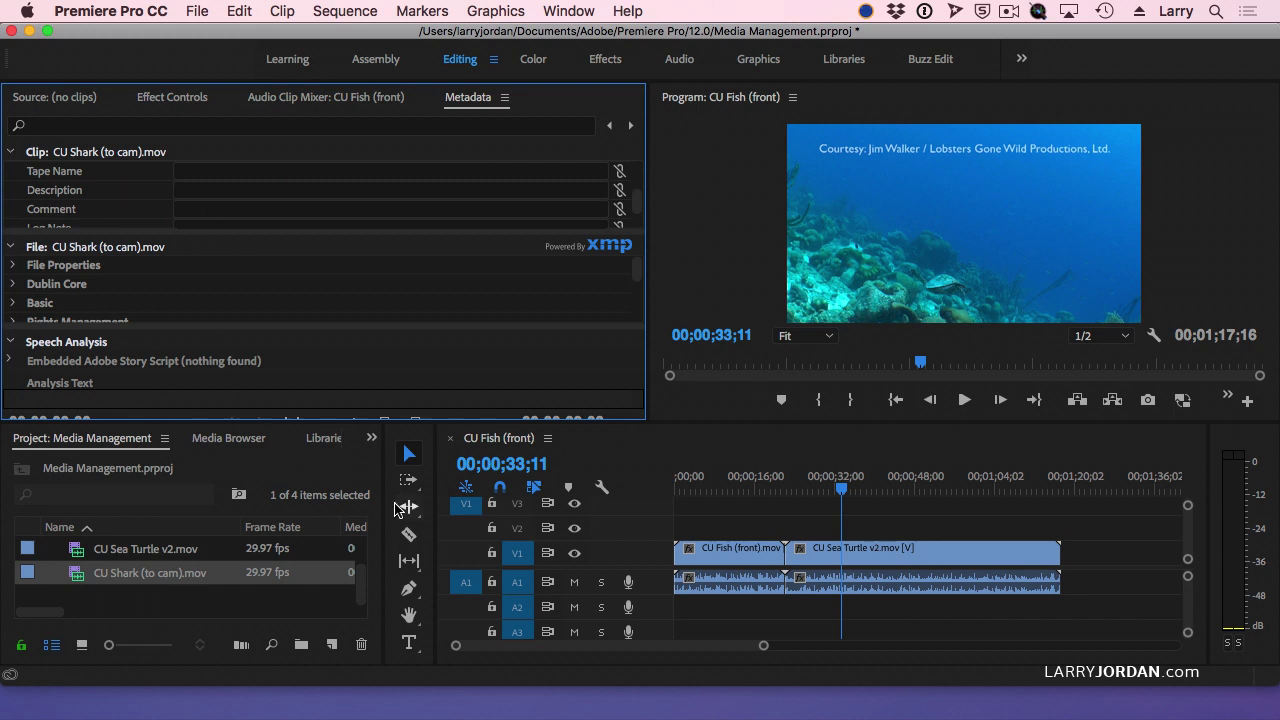
pyautogui.click(192, 191)
pyautogui.write('WS, shark,')
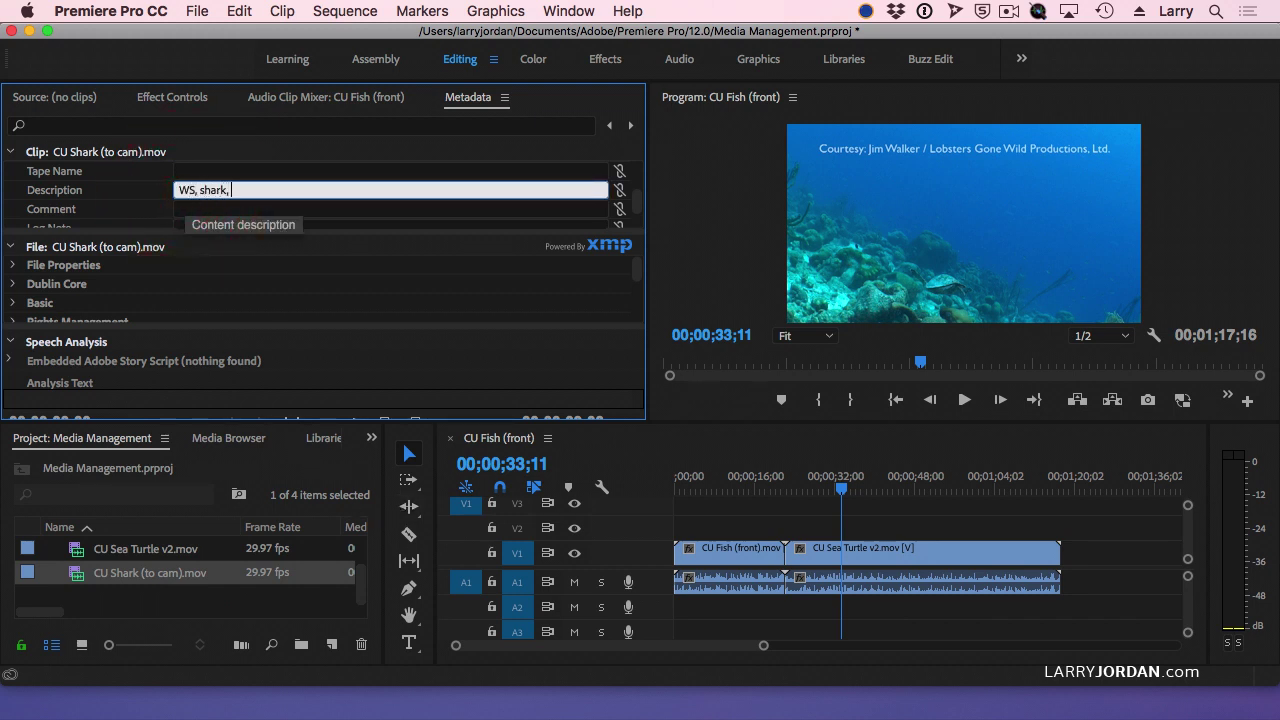
pyautogui.write(' s')
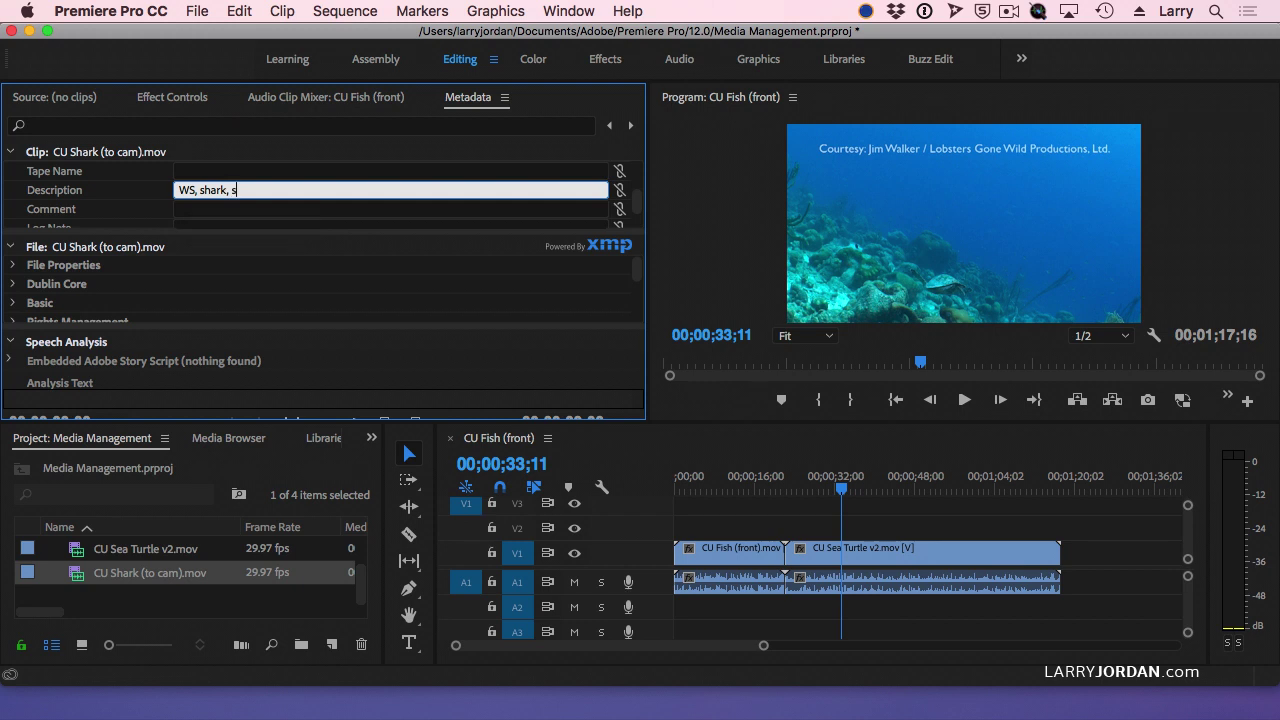
pyautogui.write('wimming')
# Step: Confirm CU Fish (front).mov's 'CU, fish, resting' description and review the turtle and shark clips
pyautogui.scroll(2, 95, 572)
pyautogui.click(95, 572)
pyautogui.click(277, 192)
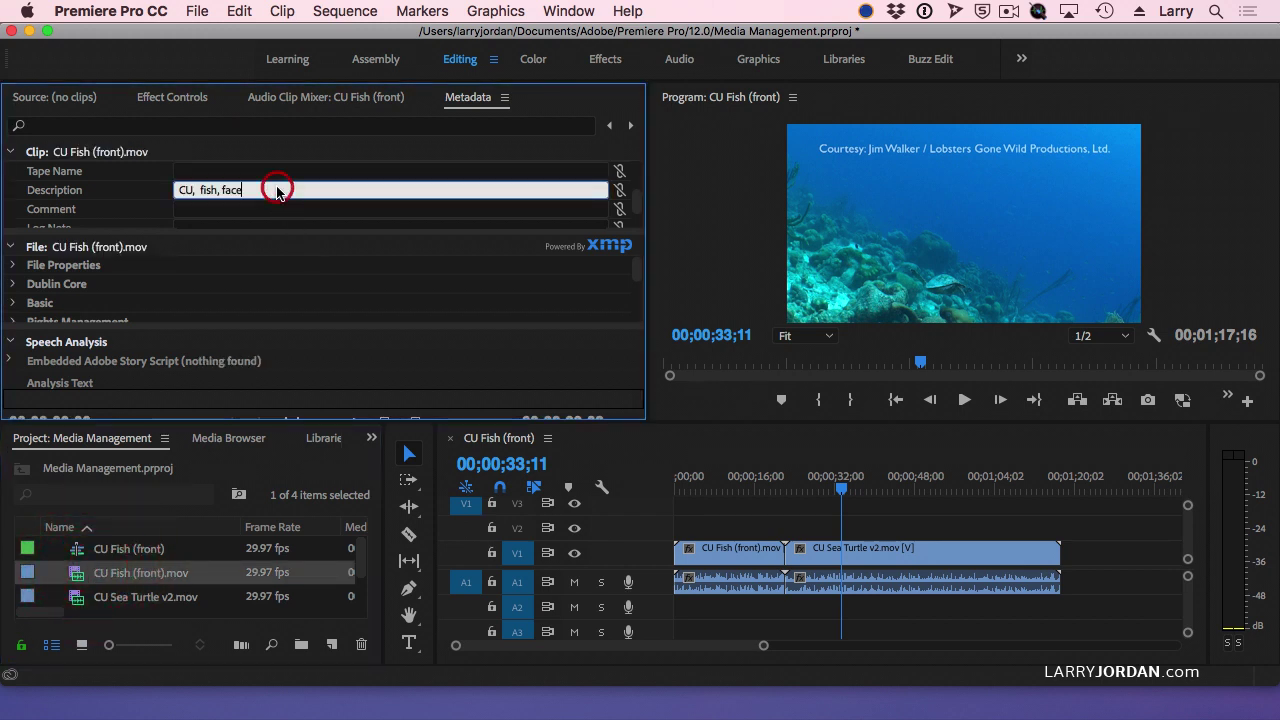
pyautogui.write('==')
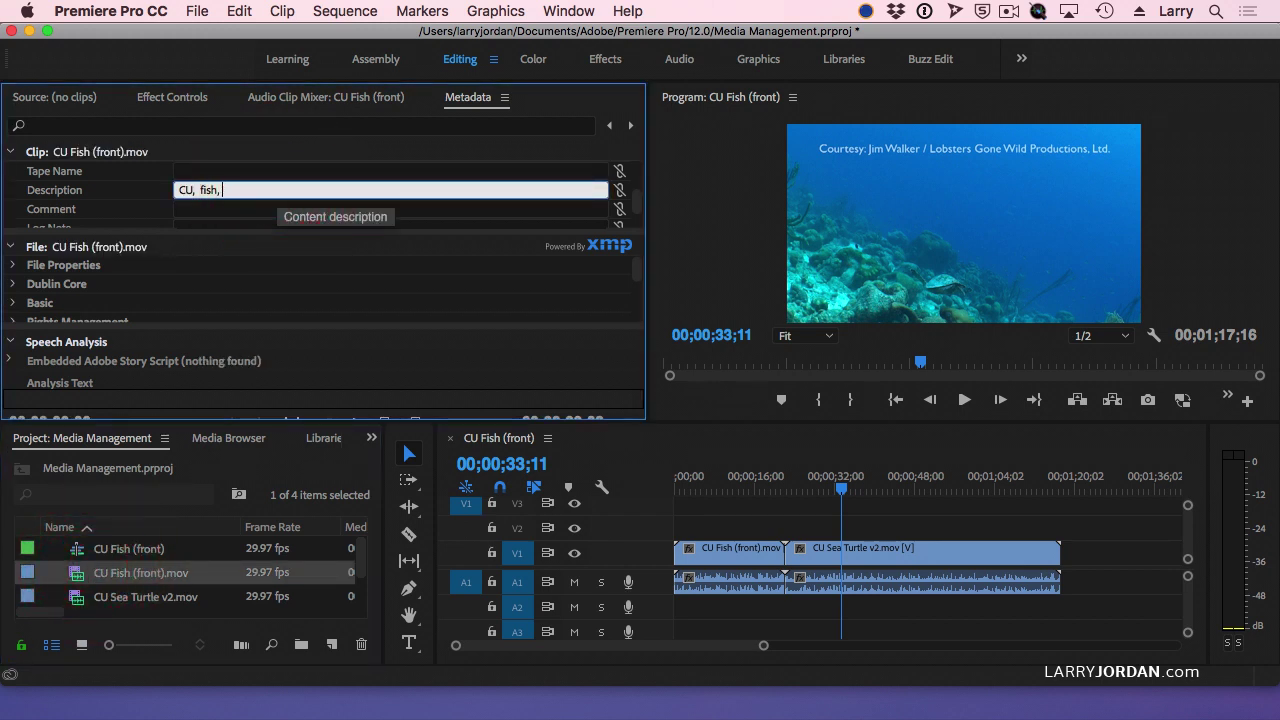
pyautogui.press('Return')
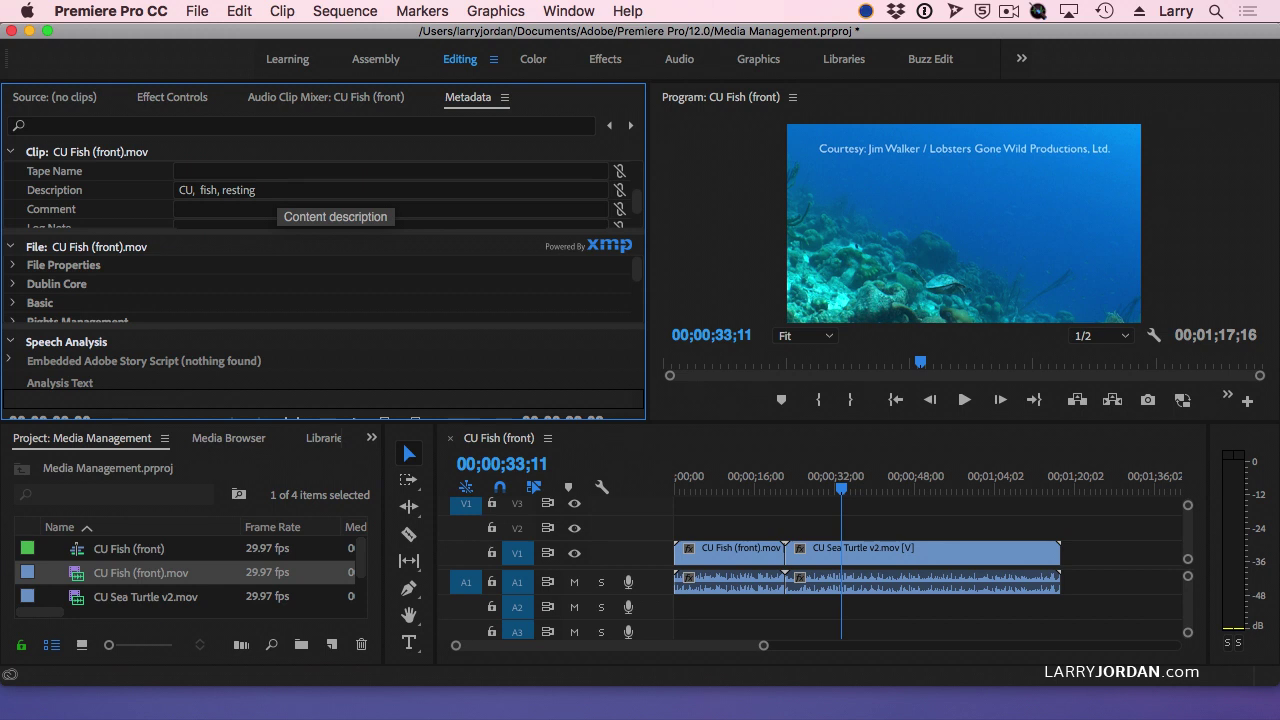
pyautogui.click(118, 597)
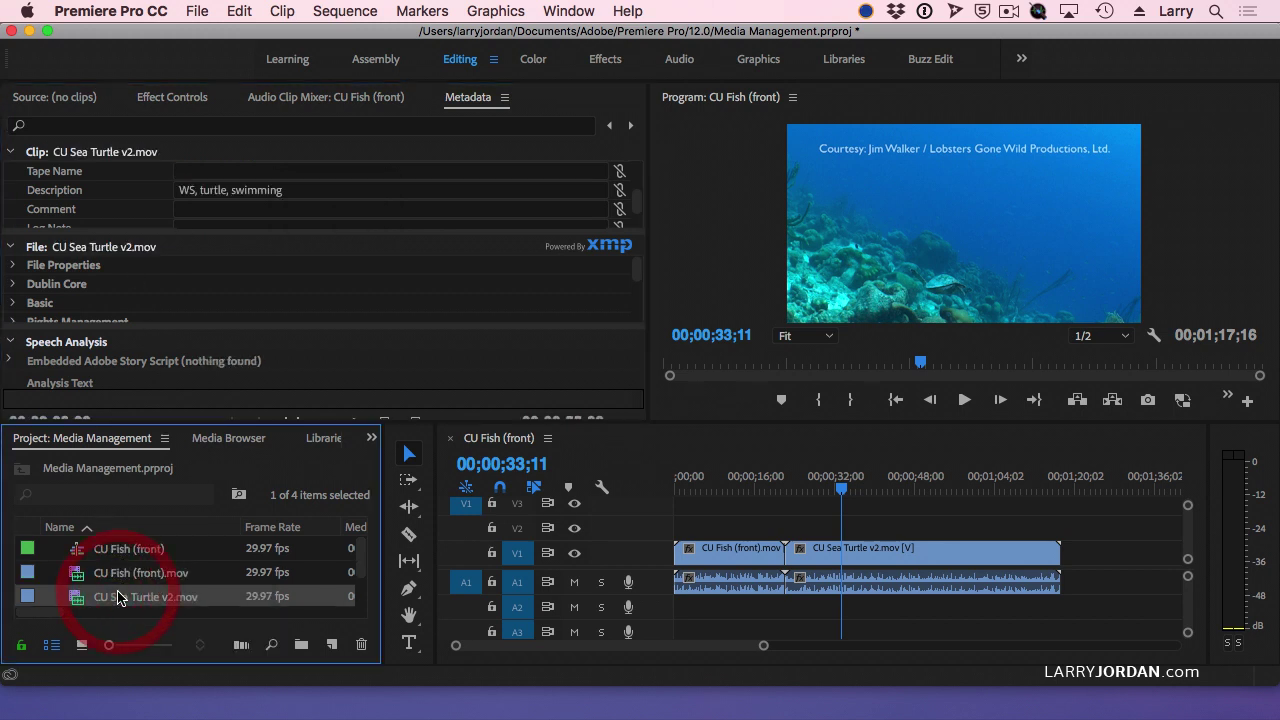
pyautogui.scroll(-1, 117, 597)
pyautogui.click(114, 600)
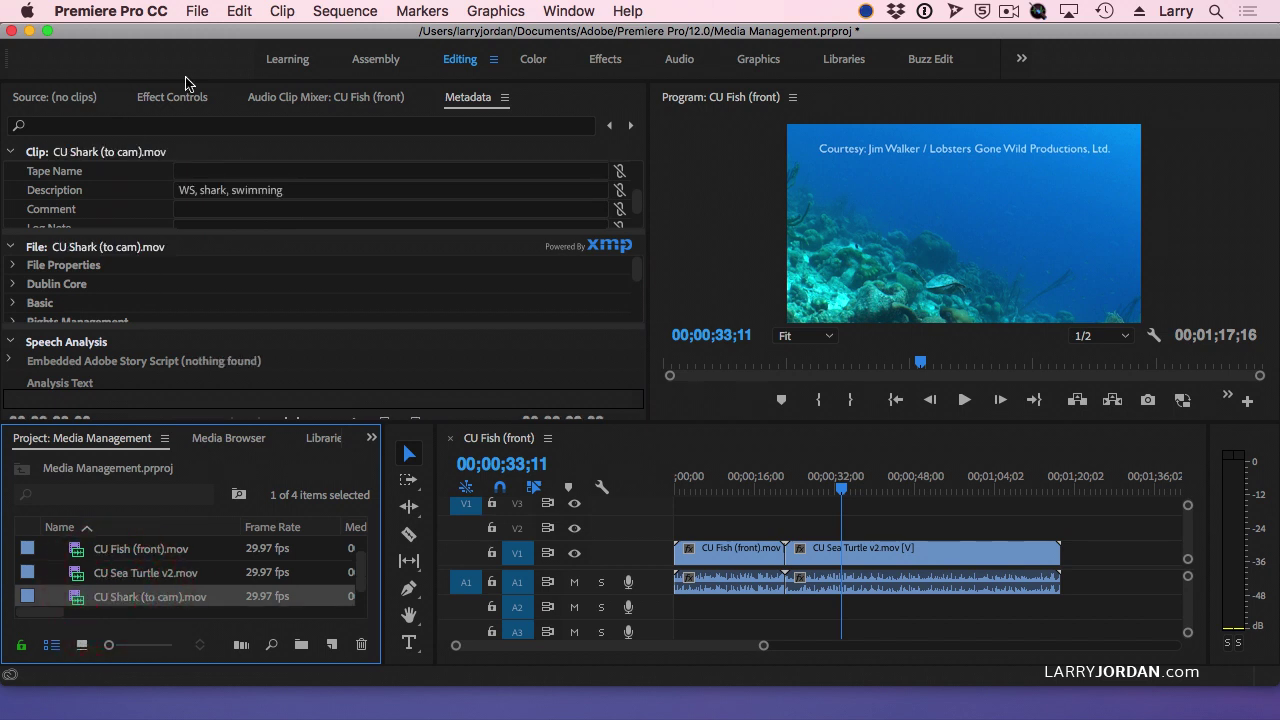
# Step: Maximize the Project panel and create an 'All Metadata:fish' search bin
pyautogui.click(72, 442)
pyautogui.press('`')
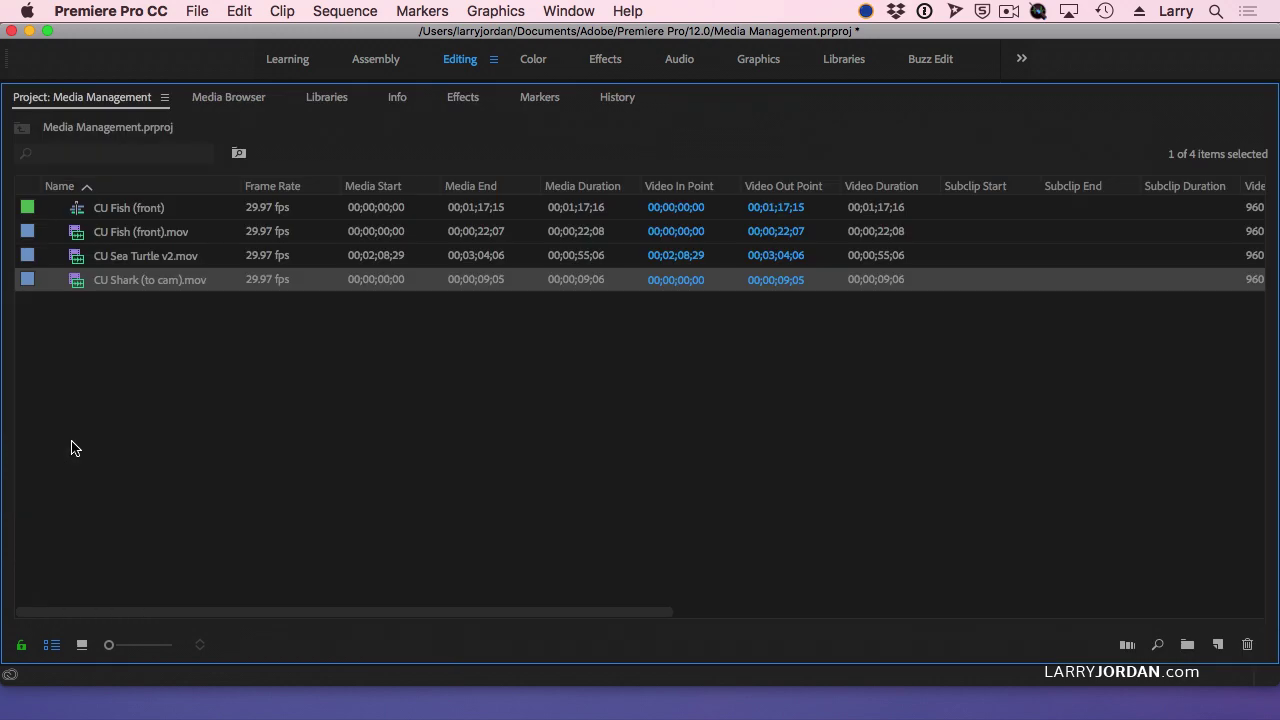
pyautogui.click(240, 154)
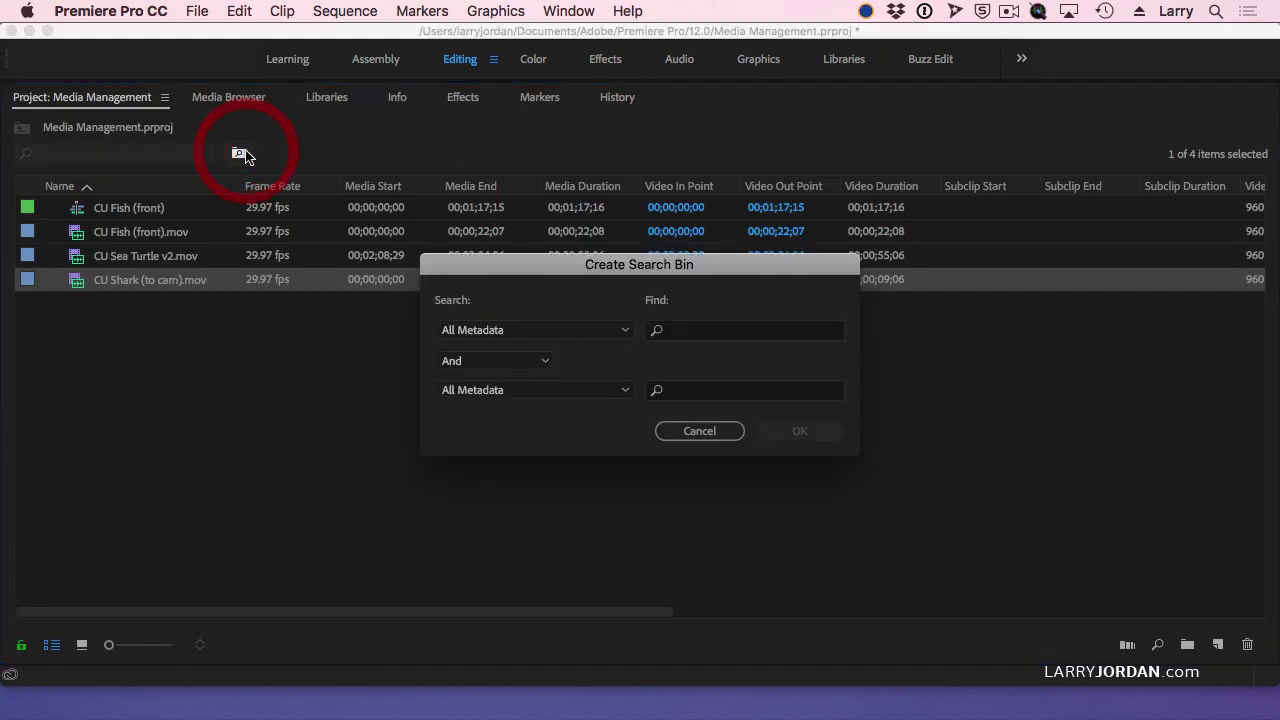
pyautogui.click(710, 334)
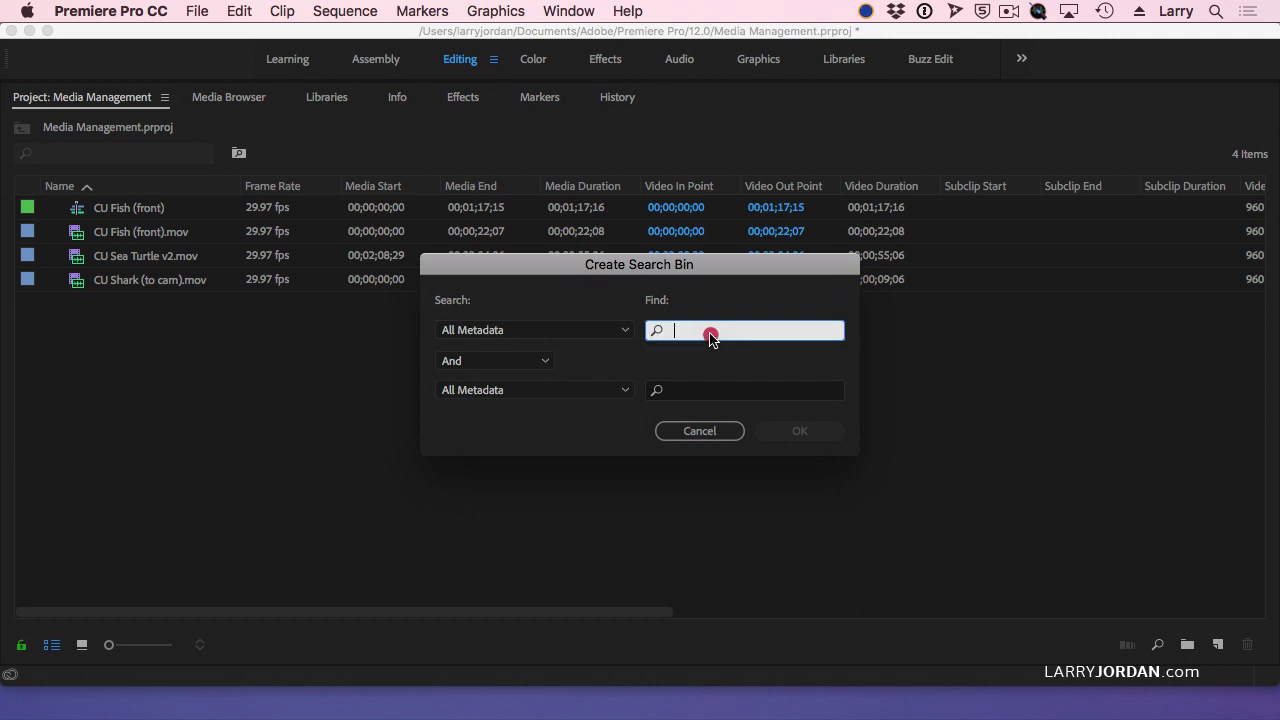
pyautogui.write('fish')
pyautogui.press('Return')
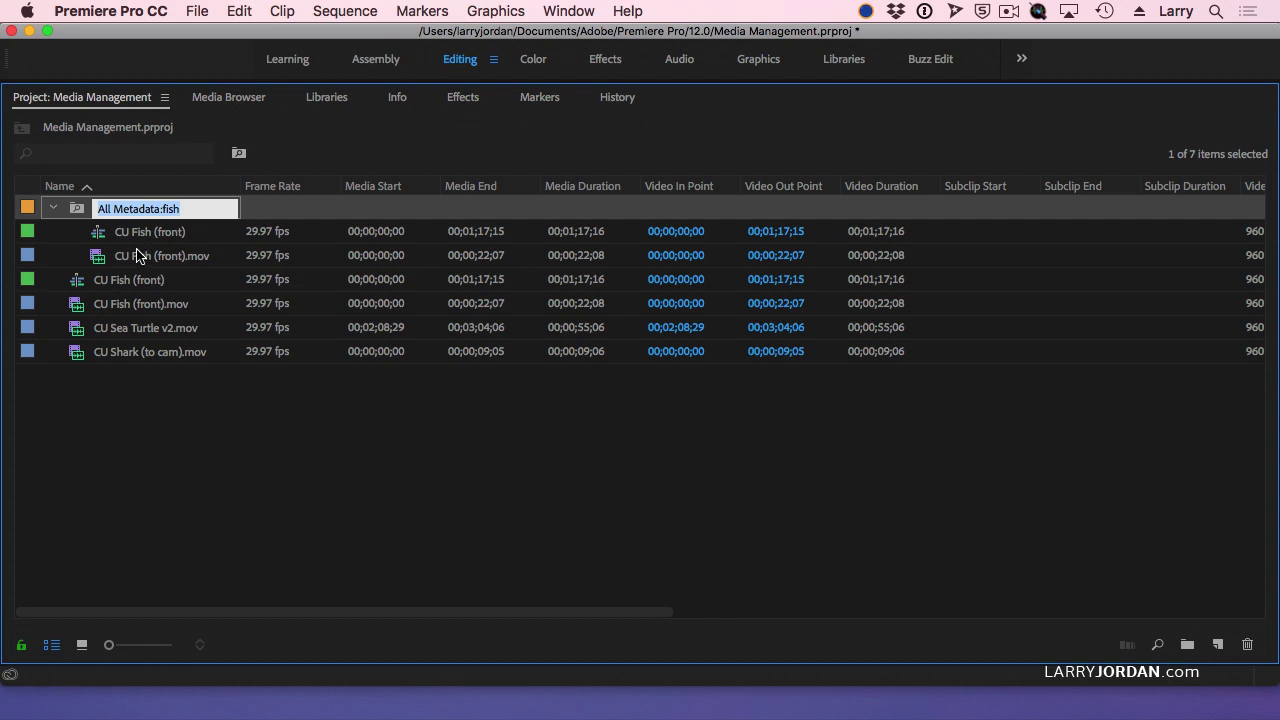
pyautogui.press('Right')
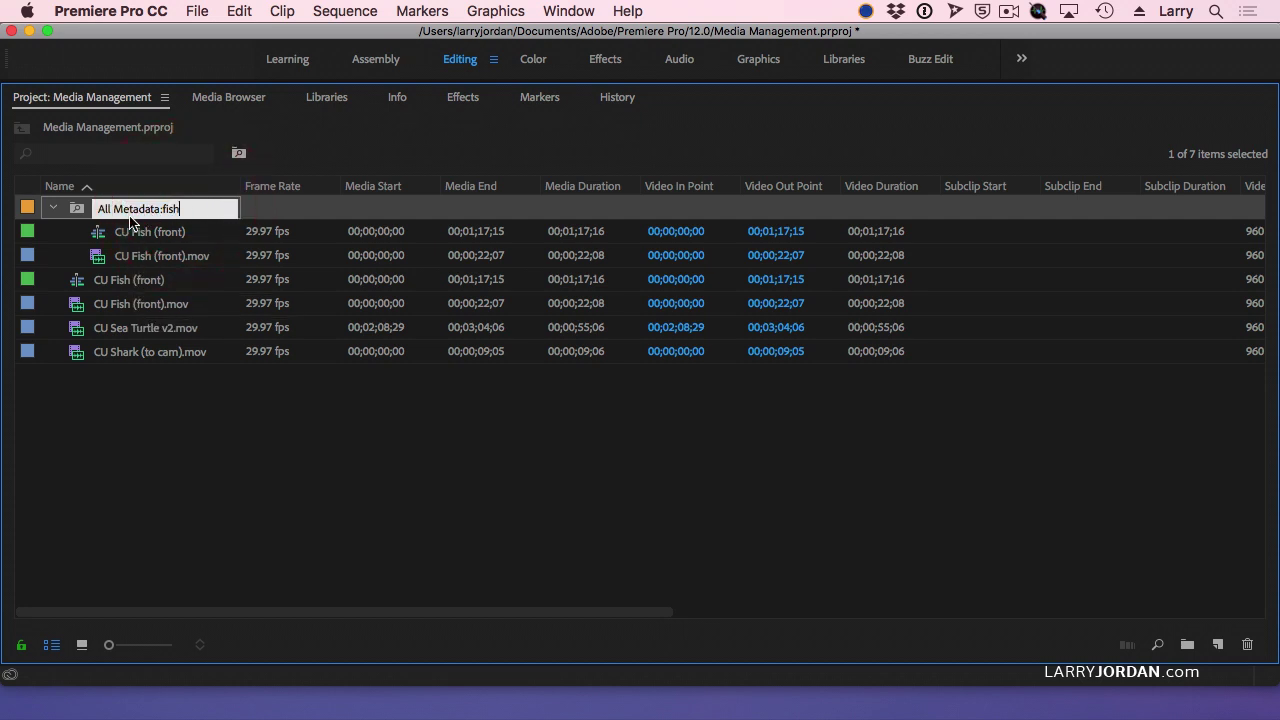
# Step: Create an 'All Metadata:swimming' search bin and inspect the shark clip inside it
pyautogui.click(238, 152)
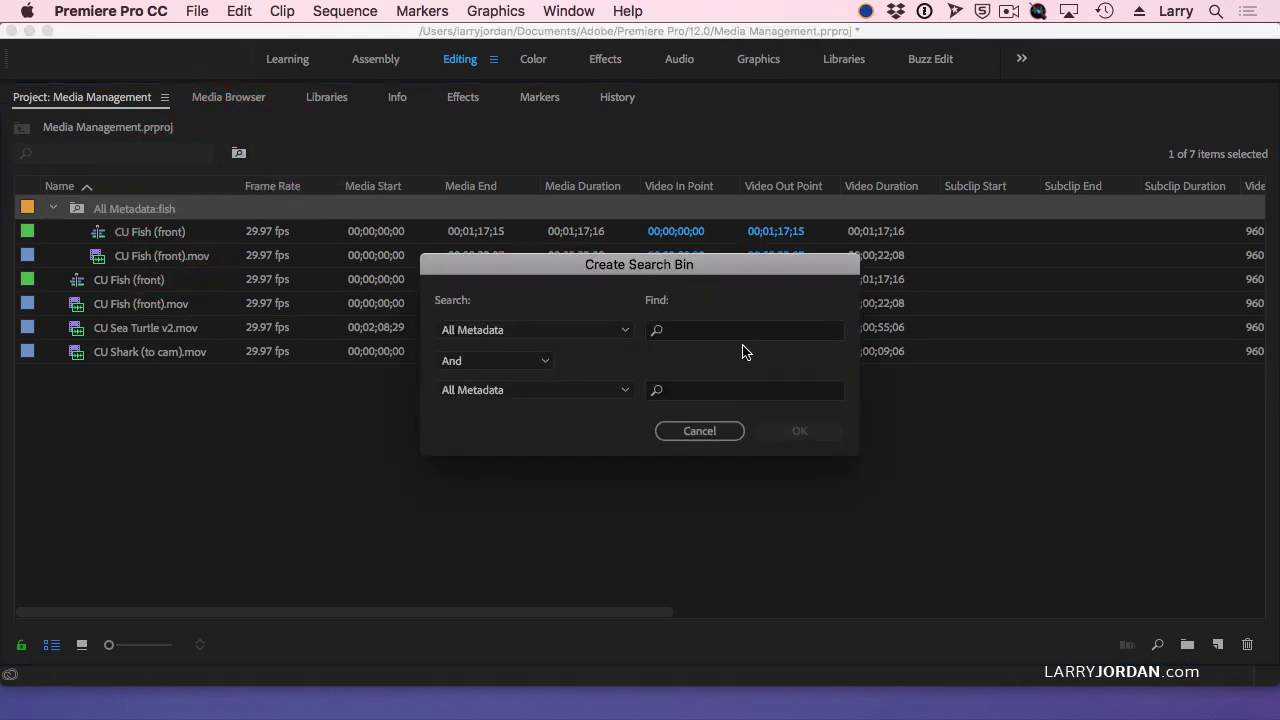
pyautogui.click(705, 333)
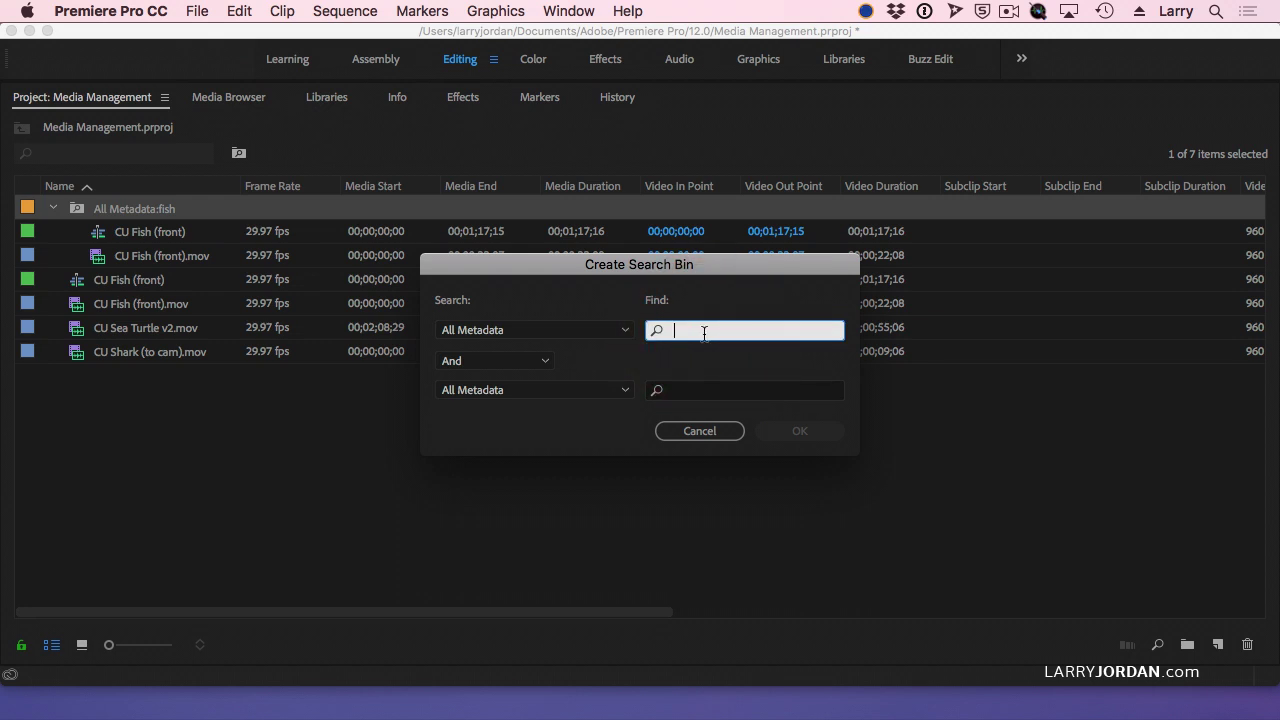
pyautogui.write('swim')
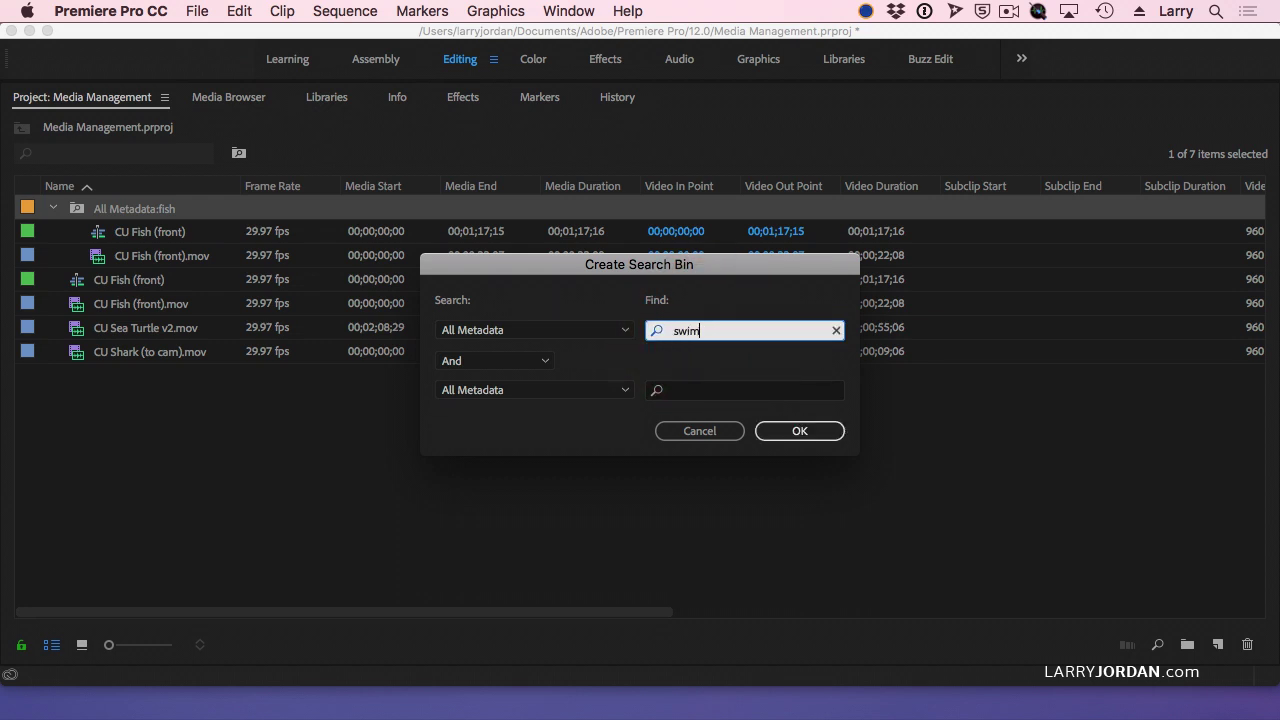
pyautogui.write('ming')
pyautogui.click(795, 431)
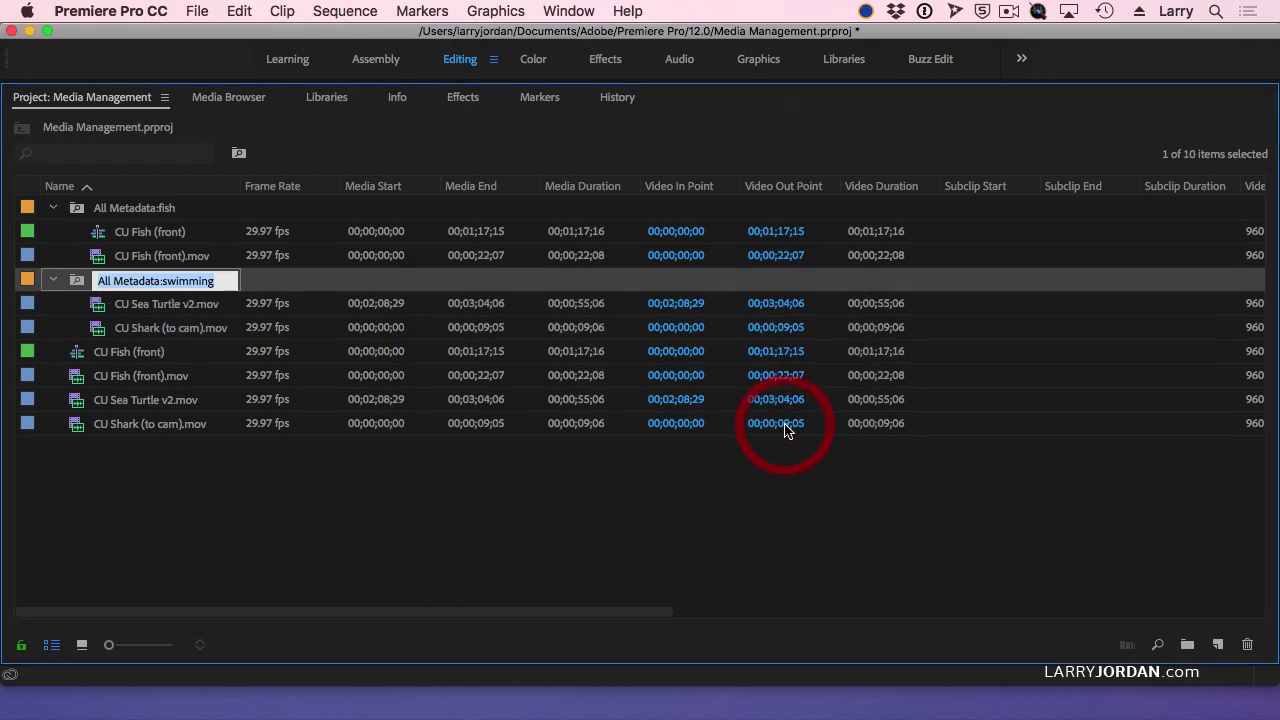
pyautogui.click(160, 313)
pyautogui.click(165, 328)
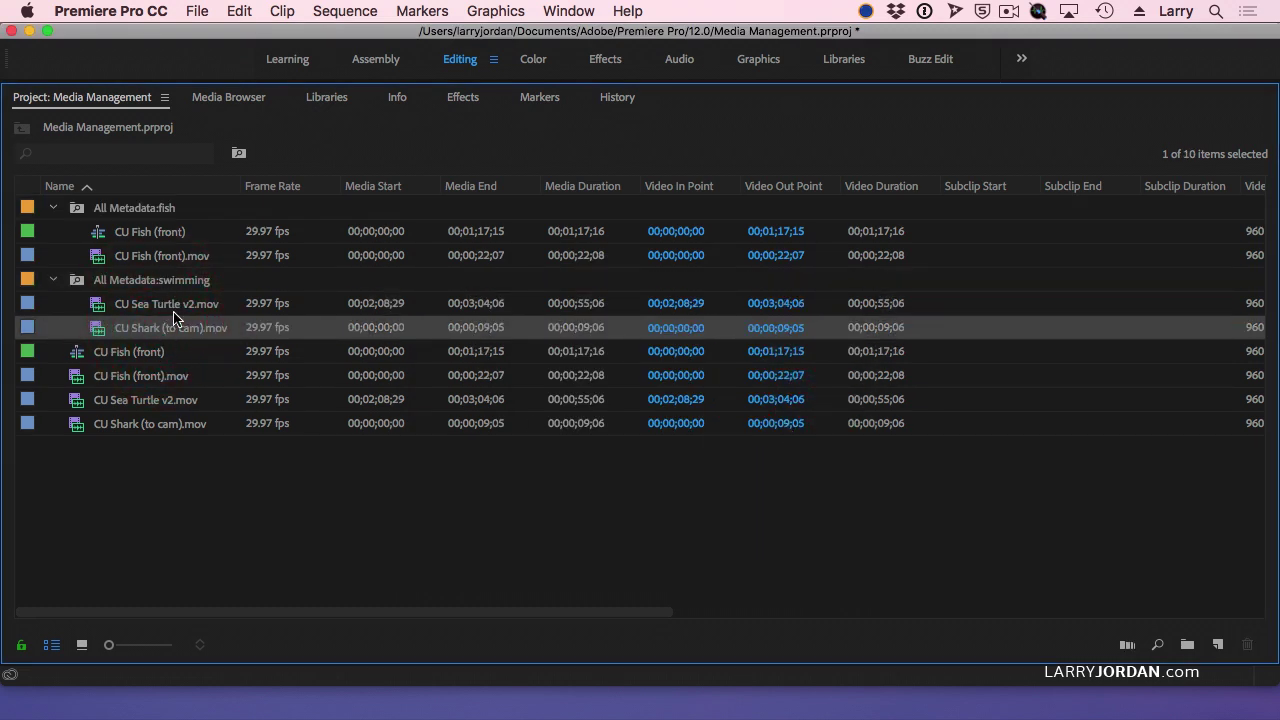
pyautogui.moveTo(169, 321)
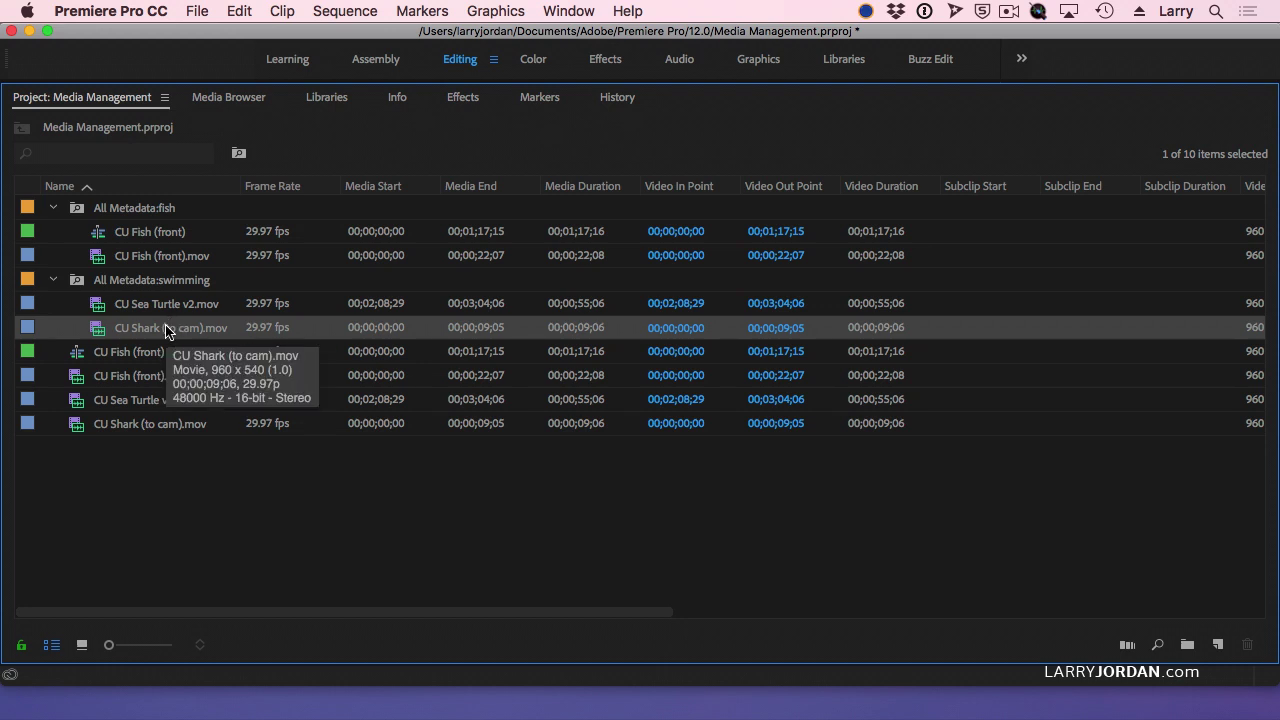
# Step: Shorten CU Shark (to cam).mov's description to 'WS, shark' and re-maximize the Project panel
pyautogui.press('`')
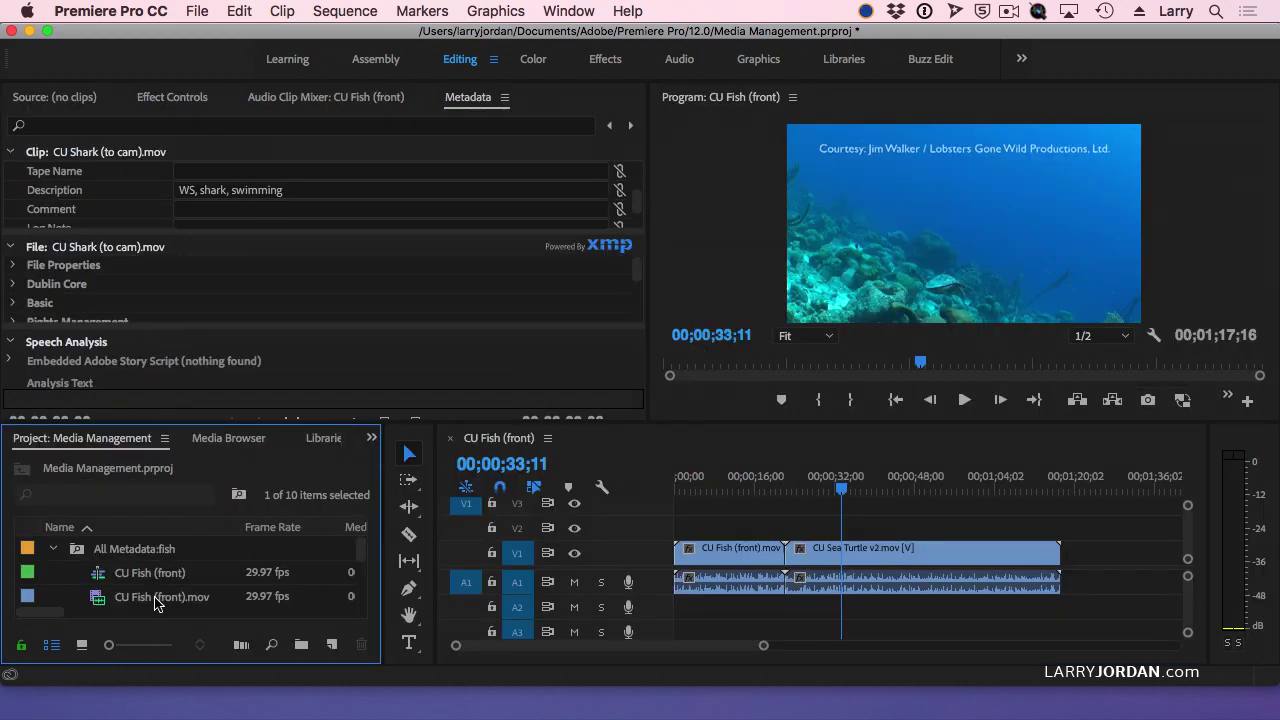
pyautogui.scroll(-5, 155, 603)
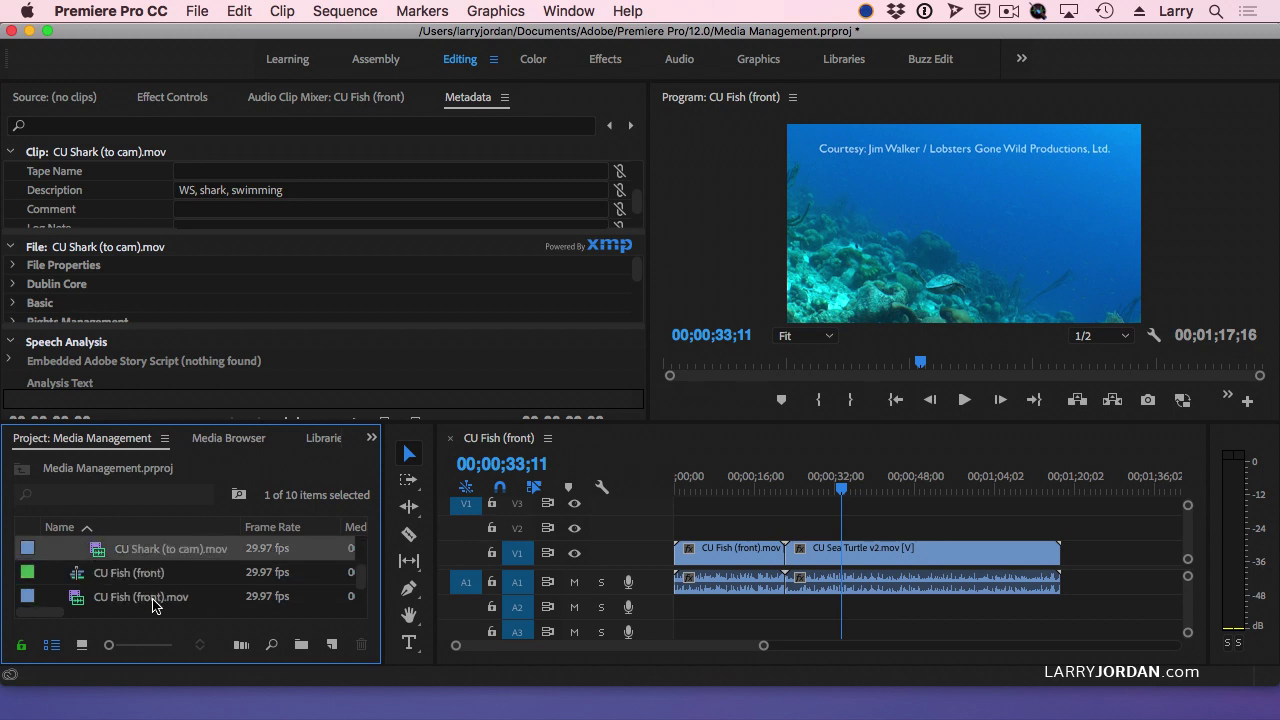
pyautogui.click(155, 597)
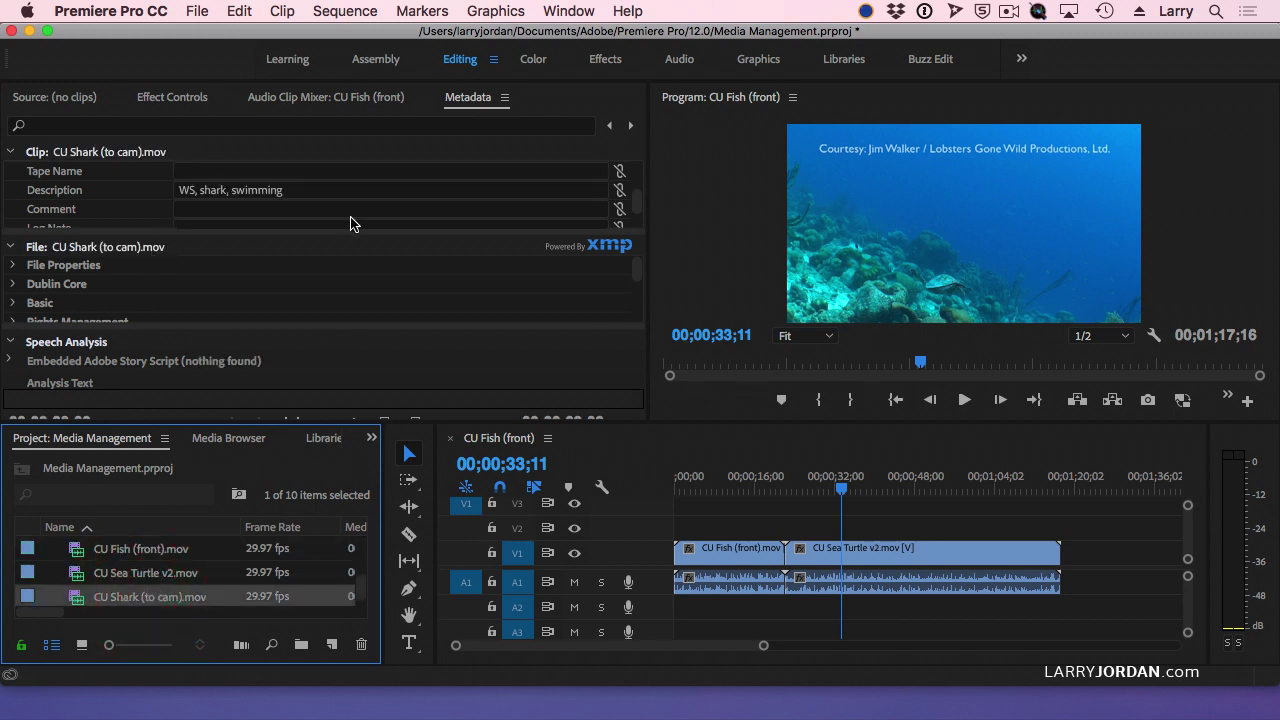
pyautogui.click(286, 189)
pyautogui.press('BackSpace')
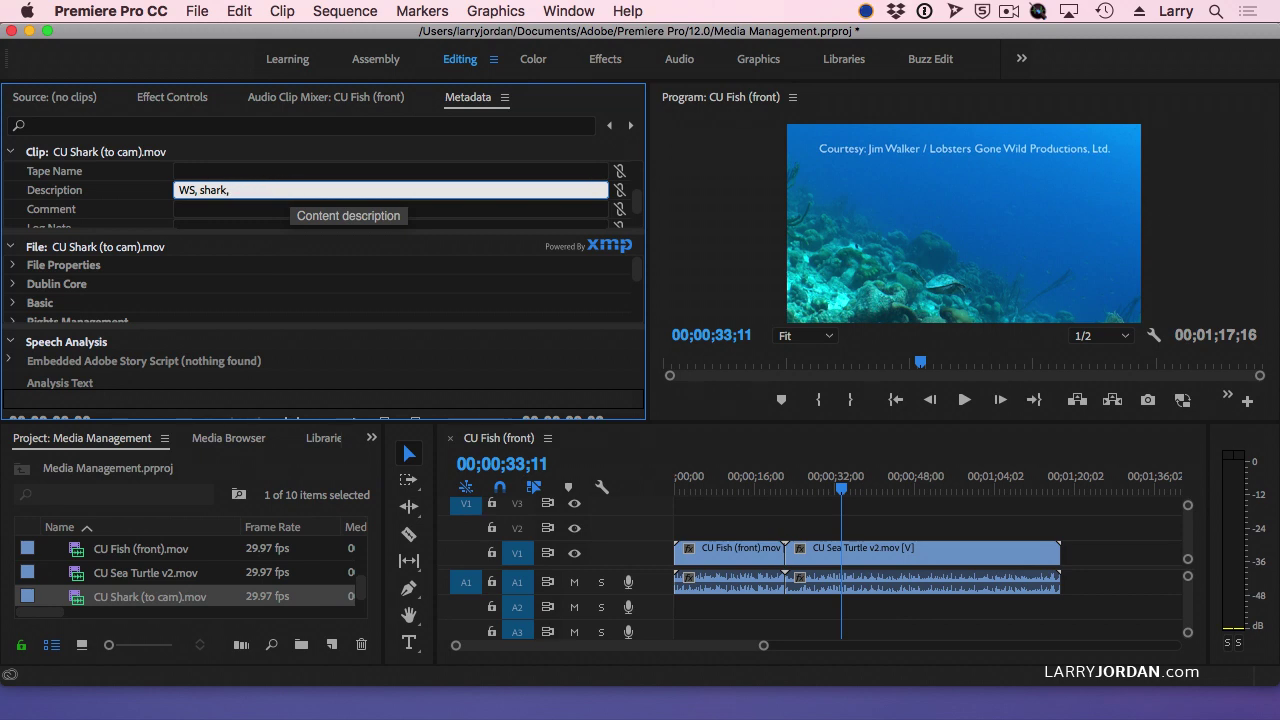
pyautogui.press('Return')
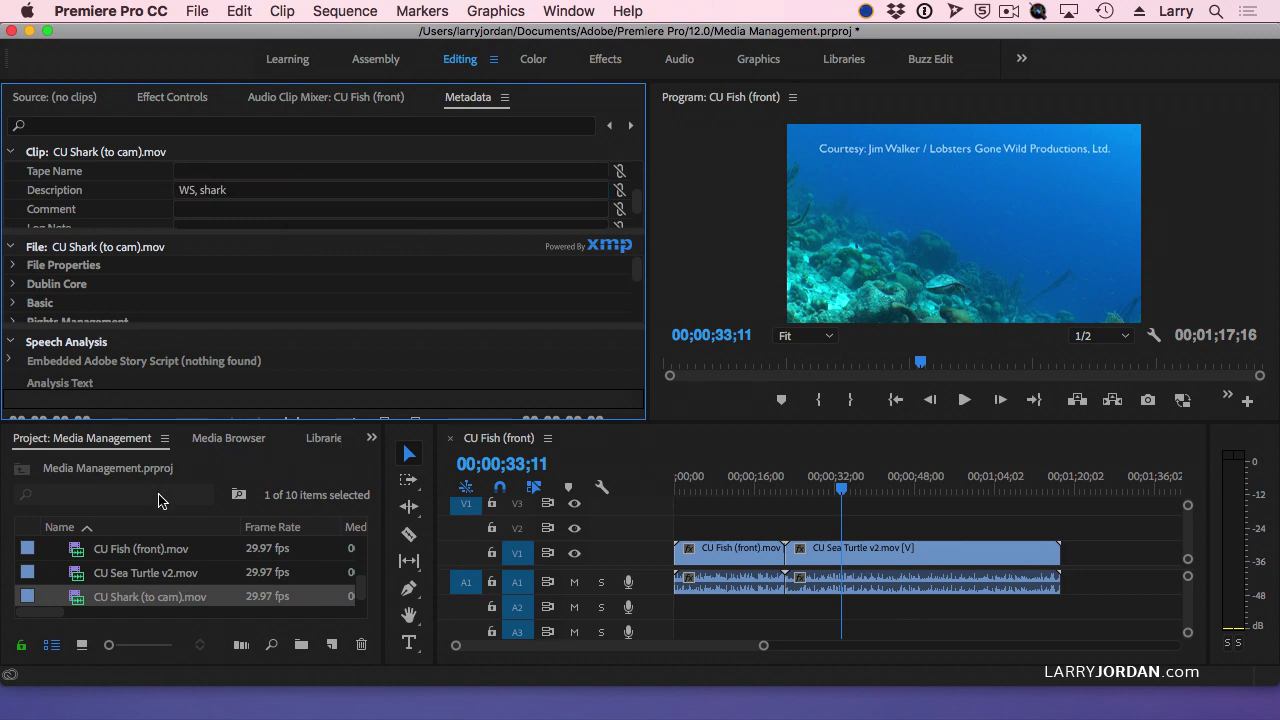
pyautogui.press('`')
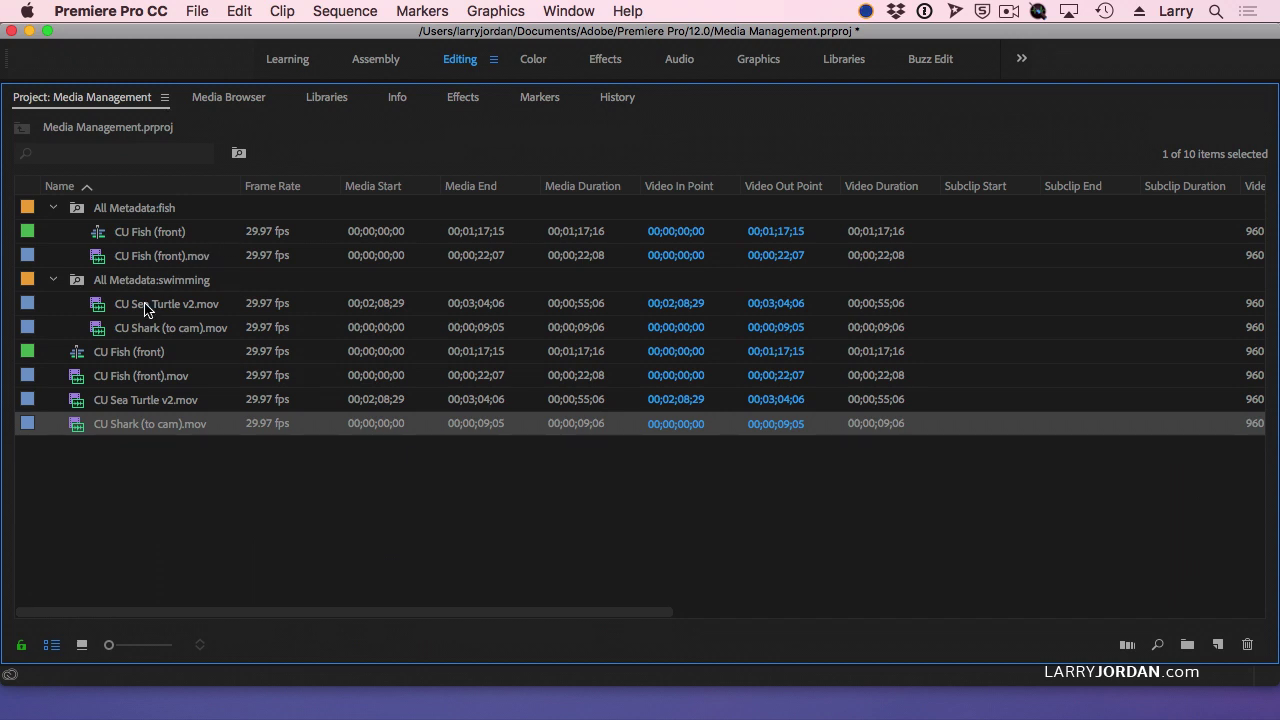
pyautogui.click(192, 490)
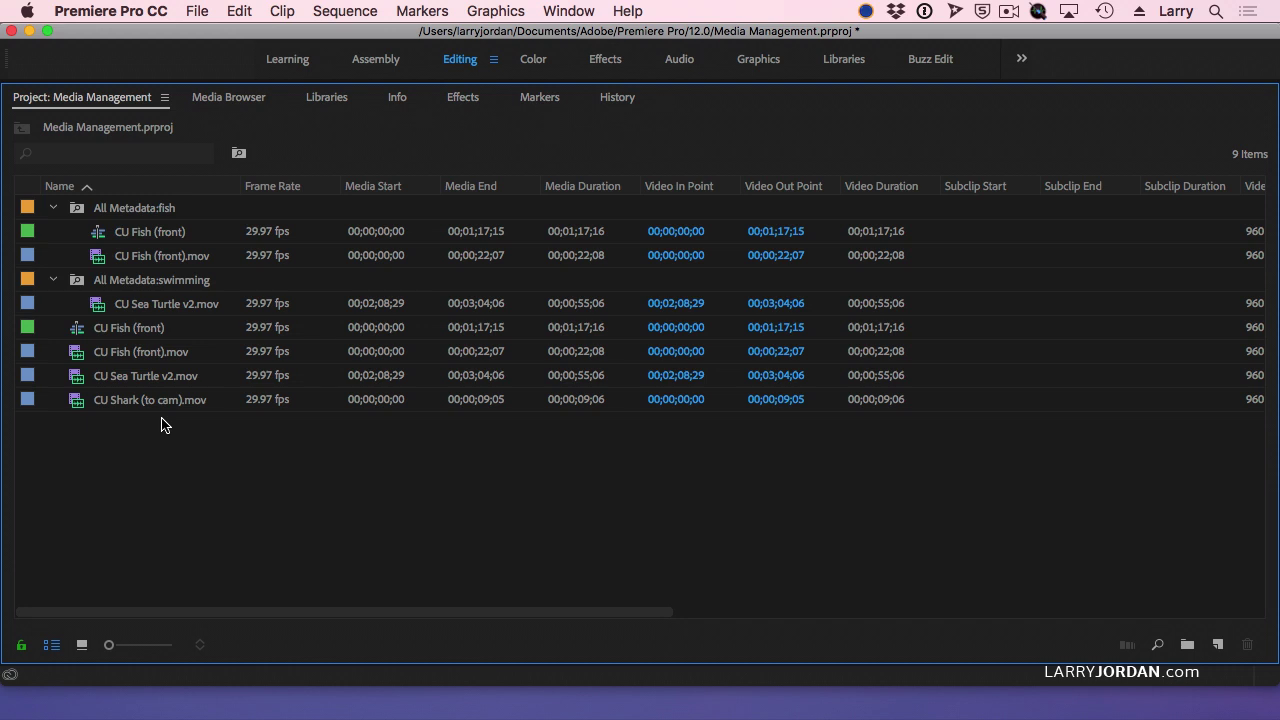
# Step: Restore the Project panel to normal size and scroll through the Metadata panel's Clip fields
pyautogui.press('`')
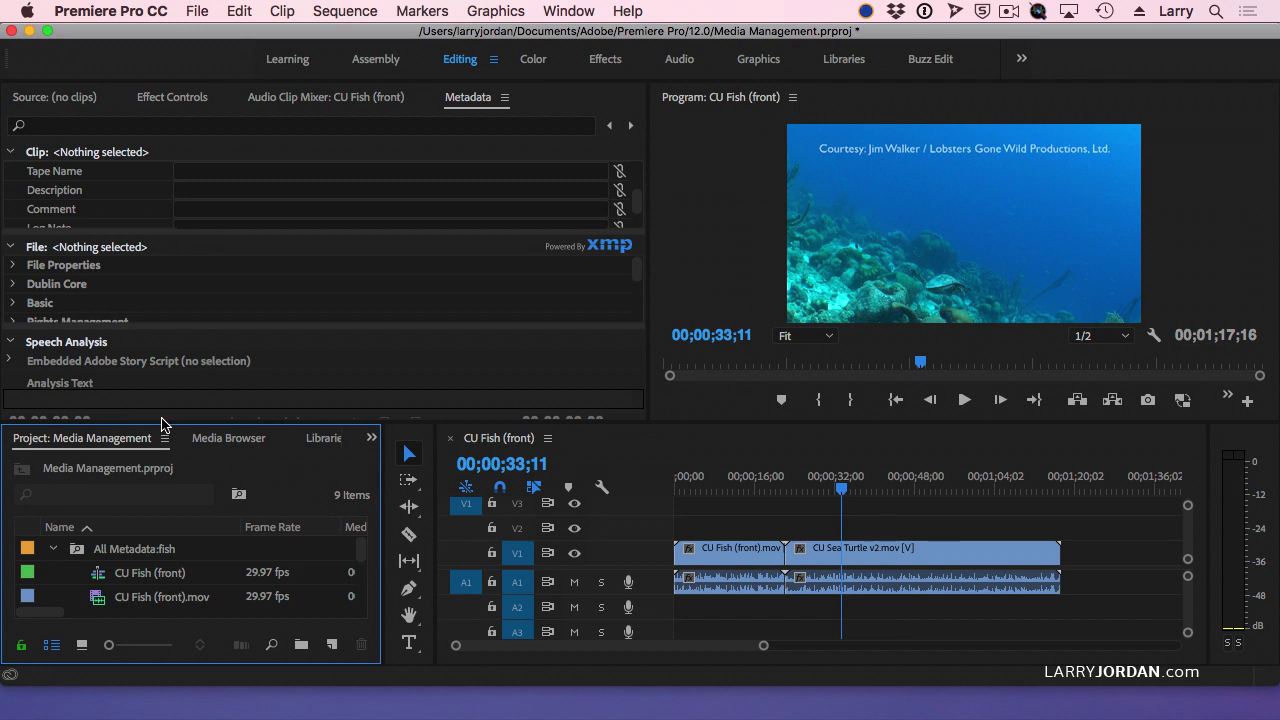
pyautogui.scroll(-3, 386, 200)
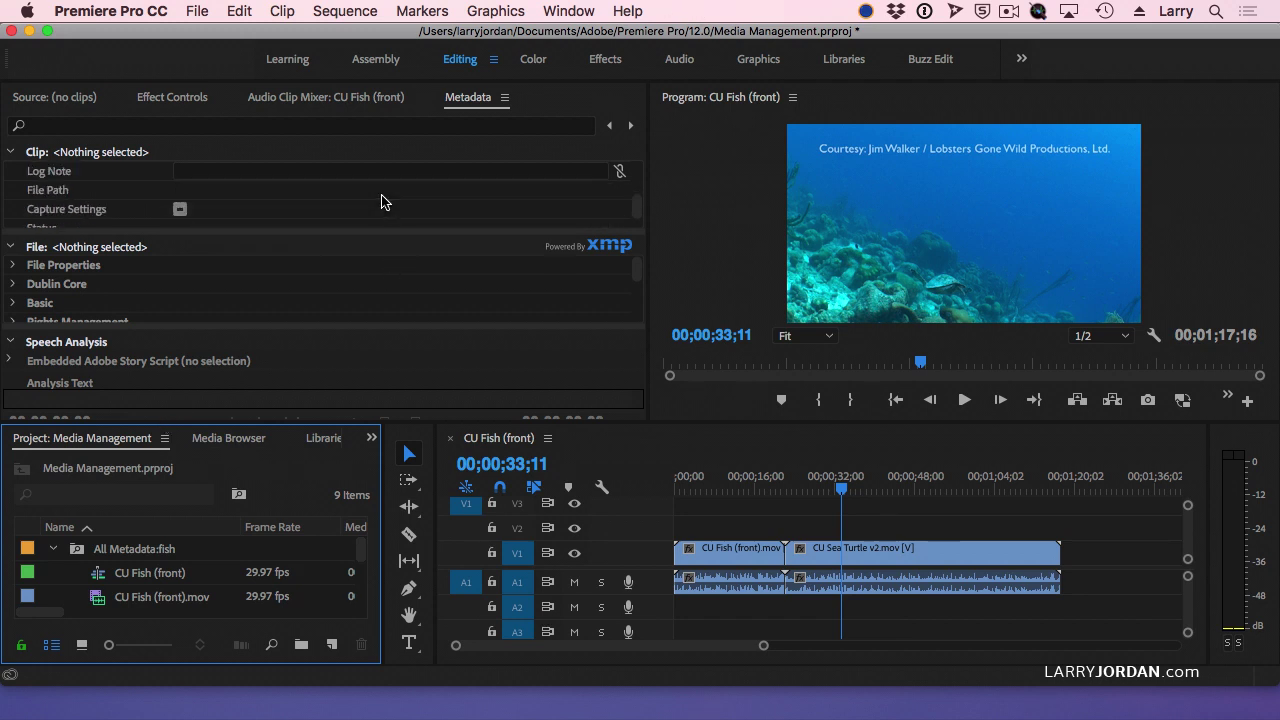
pyautogui.scroll(-5, 383, 202)
pyautogui.scroll(6, 383, 202)
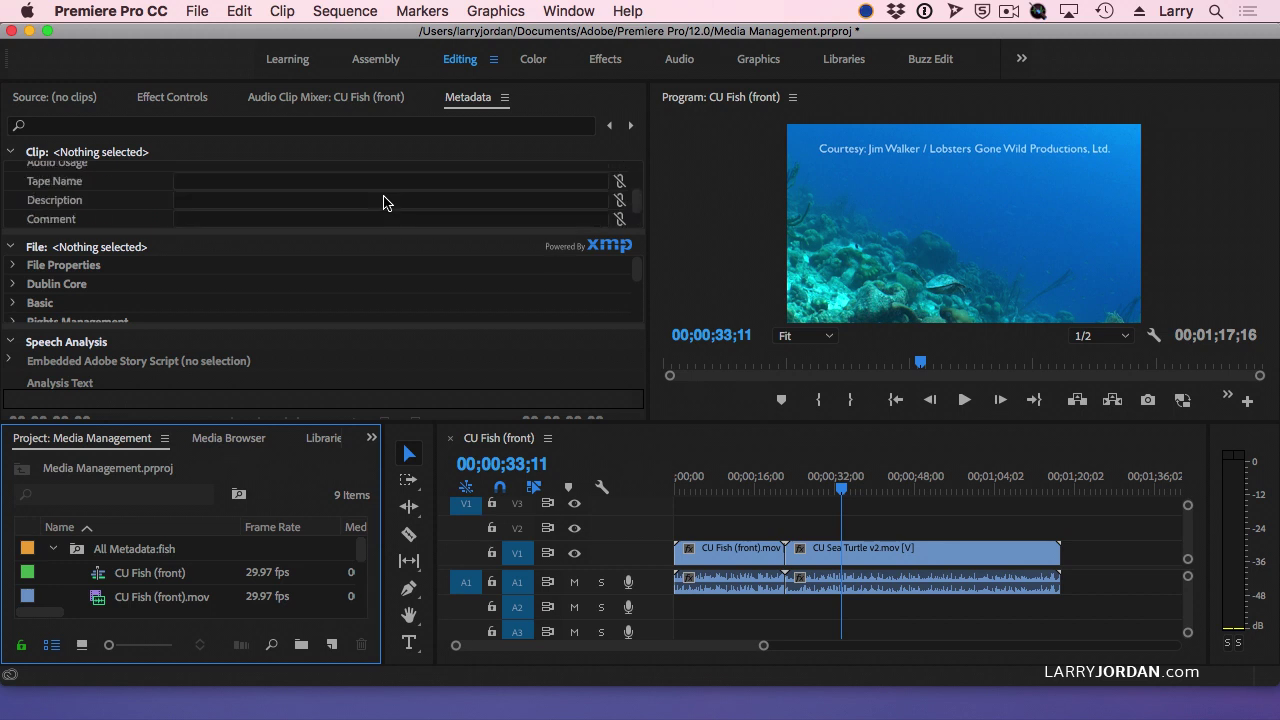